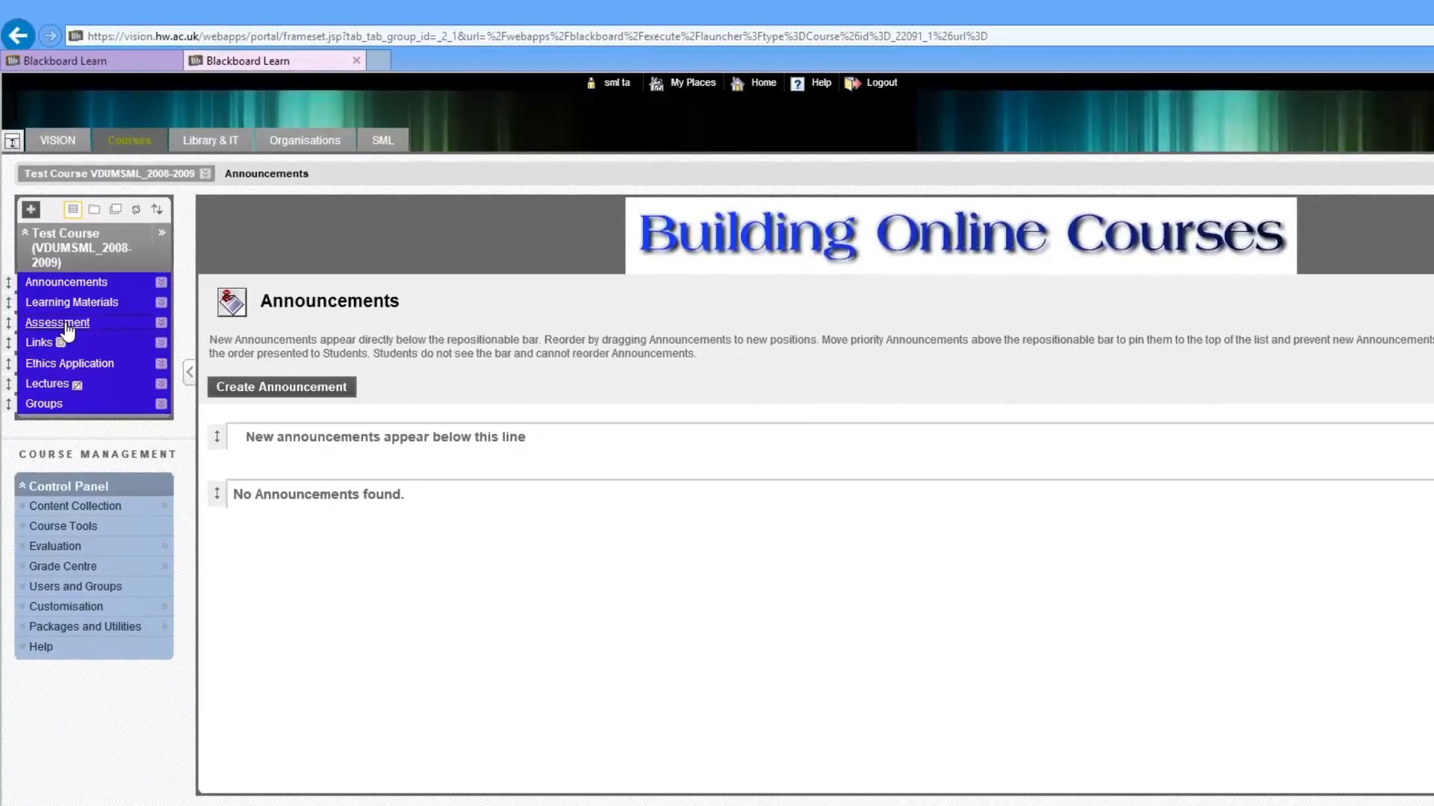
Create a Turnitin paper assignment in the course's Assessment area, titled "Dissertation Final Submission".
{"action": "left_click", "coordinate": [78, 381]}
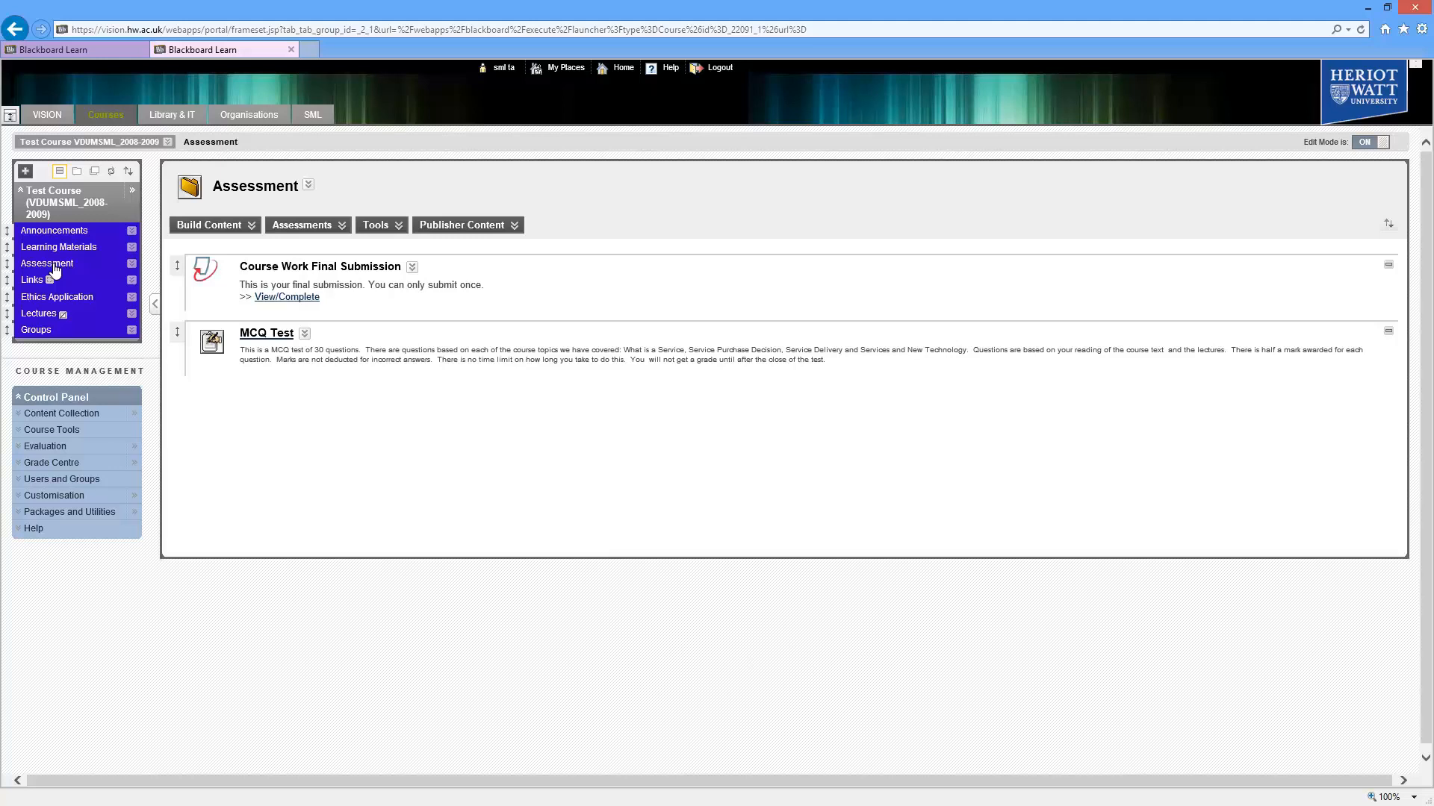
{"action": "left_click", "coordinate": [326, 227]}
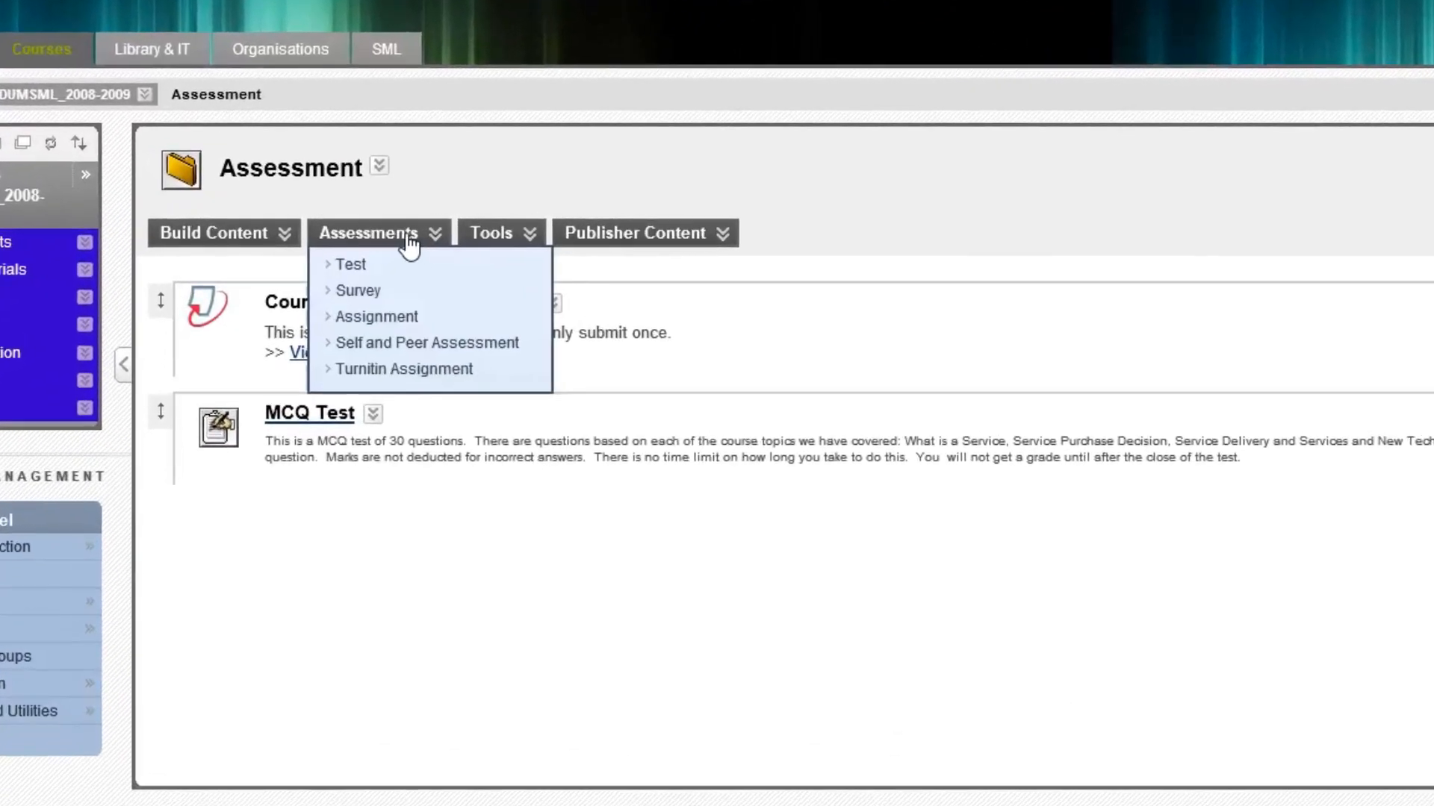
{"action": "left_click", "coordinate": [386, 371]}
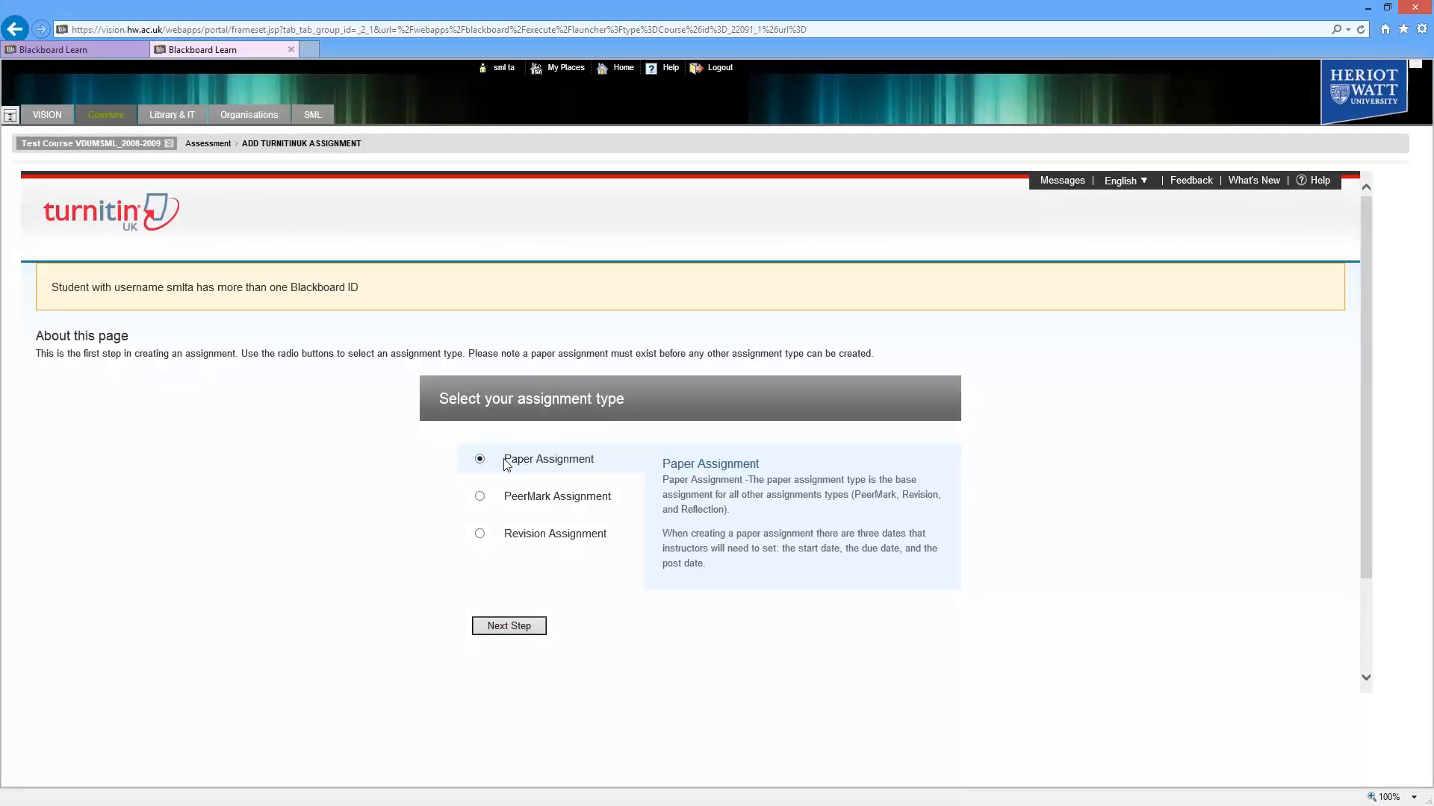
{"action": "left_click", "coordinate": [513, 630]}
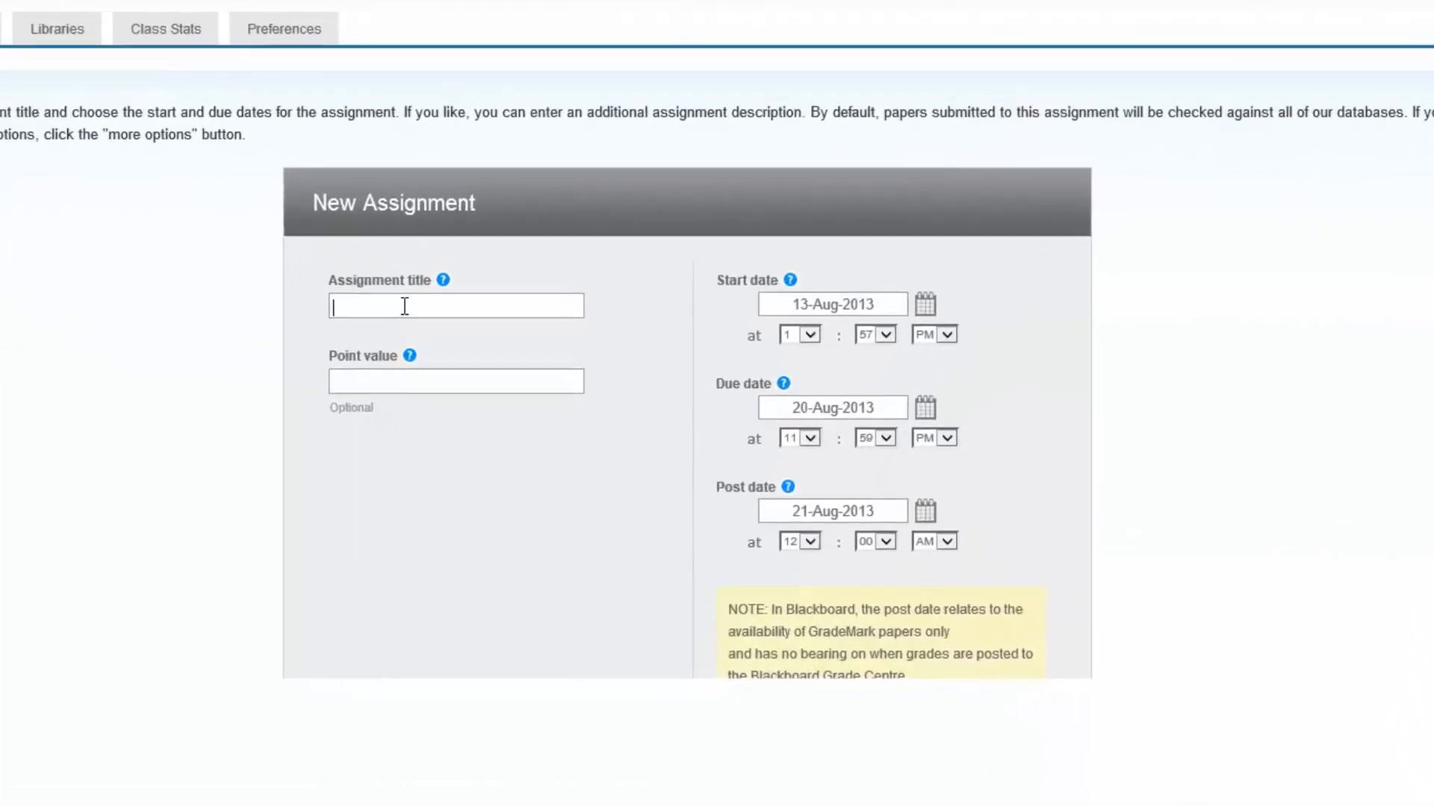
{"action": "type", "text": "Dissertation Final Submission"}
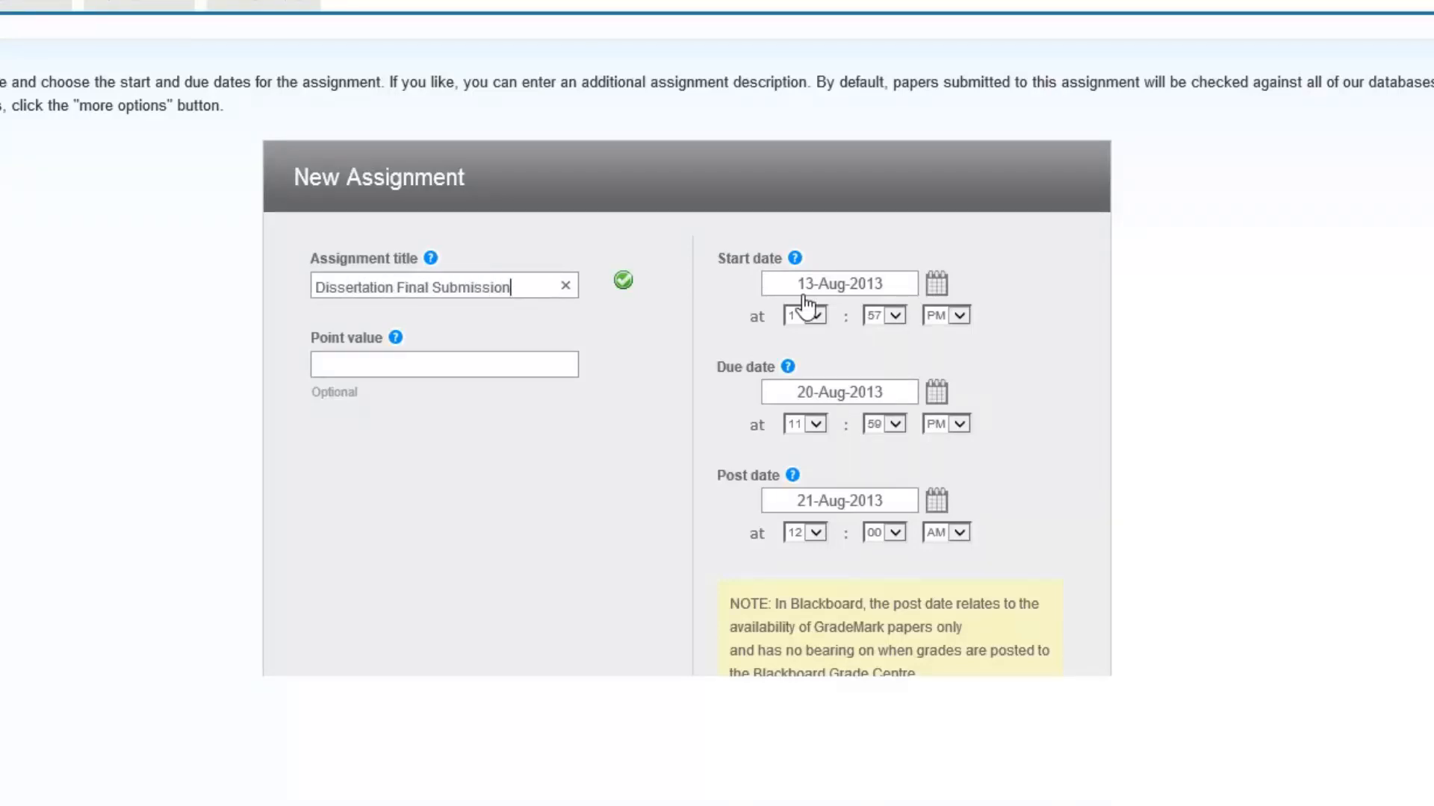
Set the assignment's start date to 13-Aug-2013 and its start hour to 12.
{"action": "left_click", "coordinate": [936, 284]}
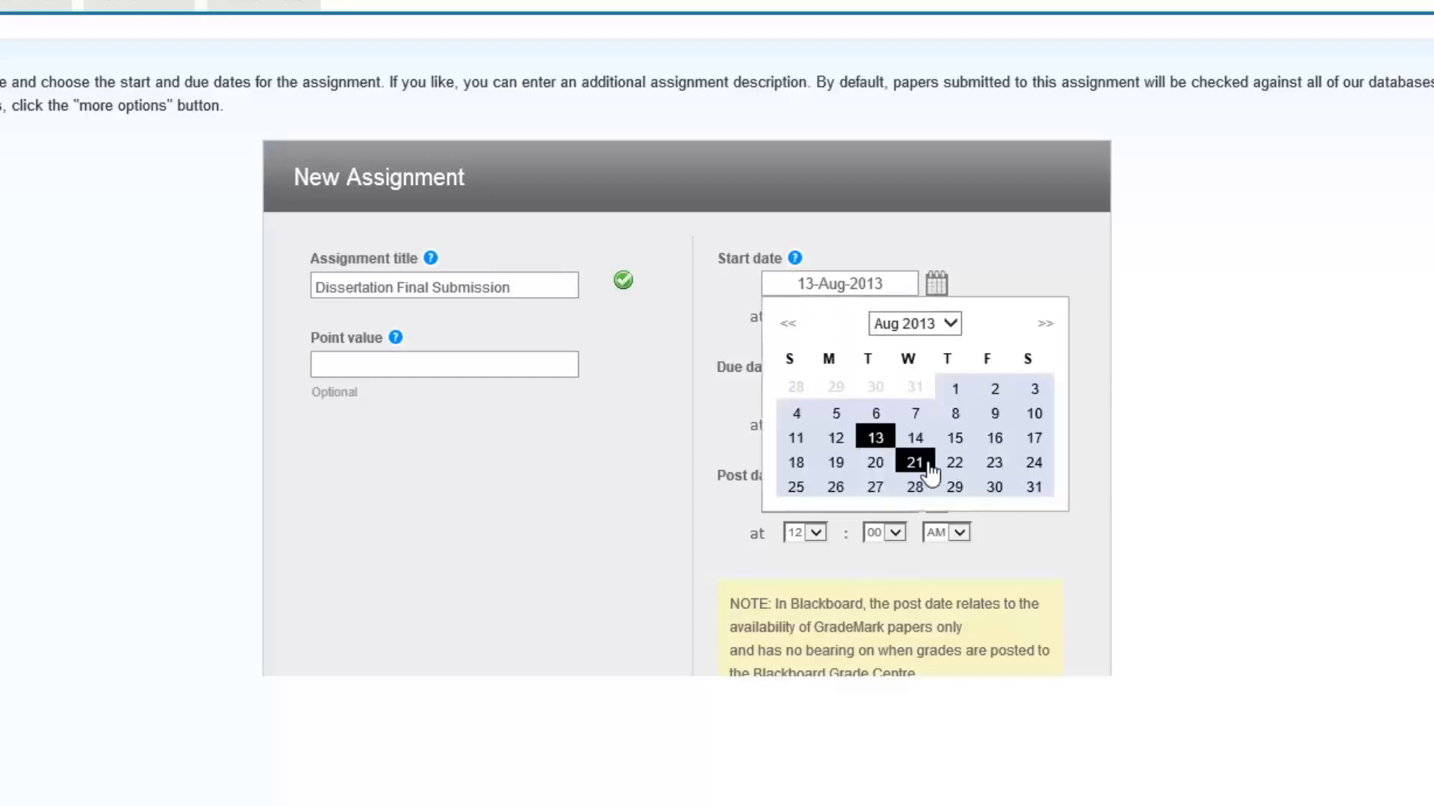
{"action": "left_click", "coordinate": [873, 439]}
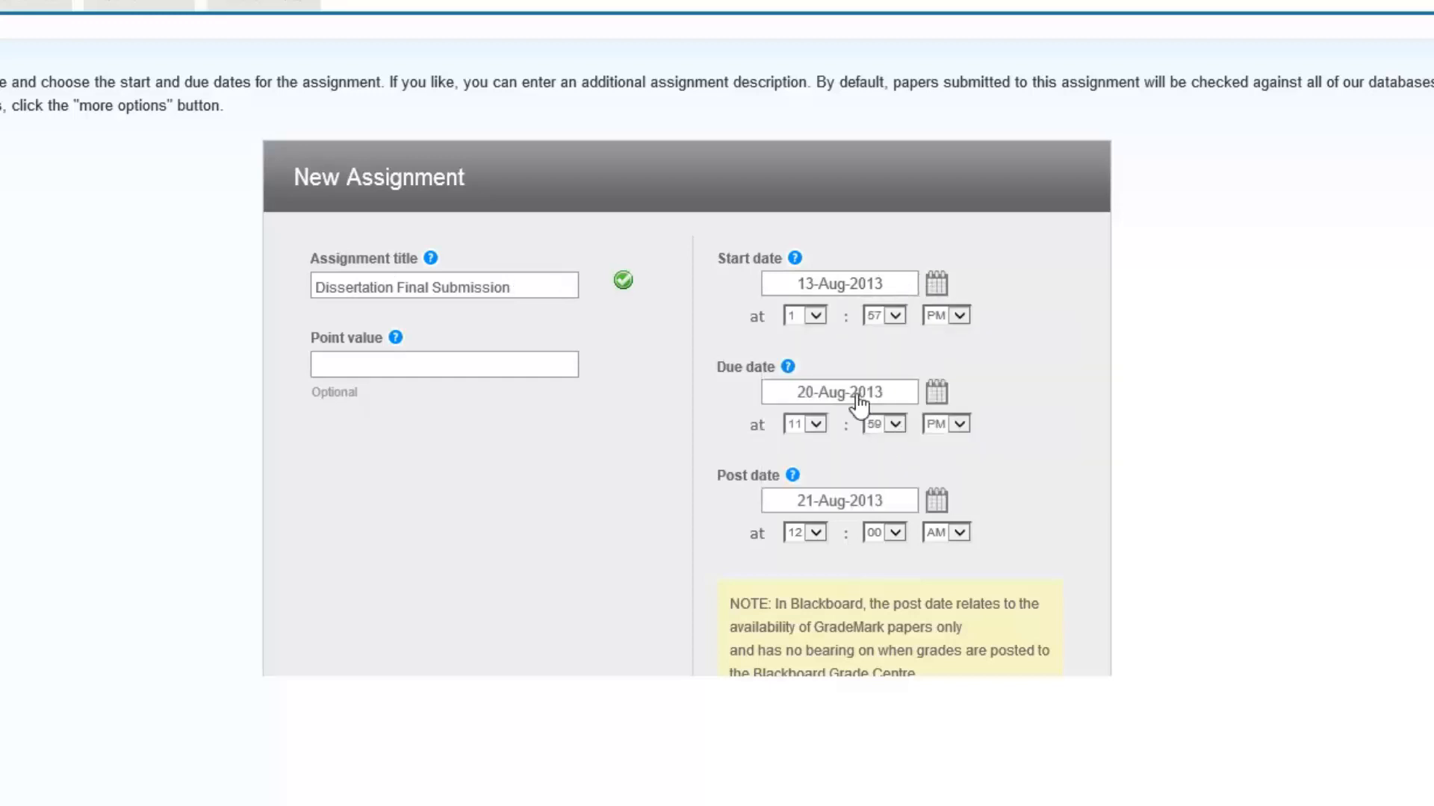
{"action": "left_click", "coordinate": [814, 316]}
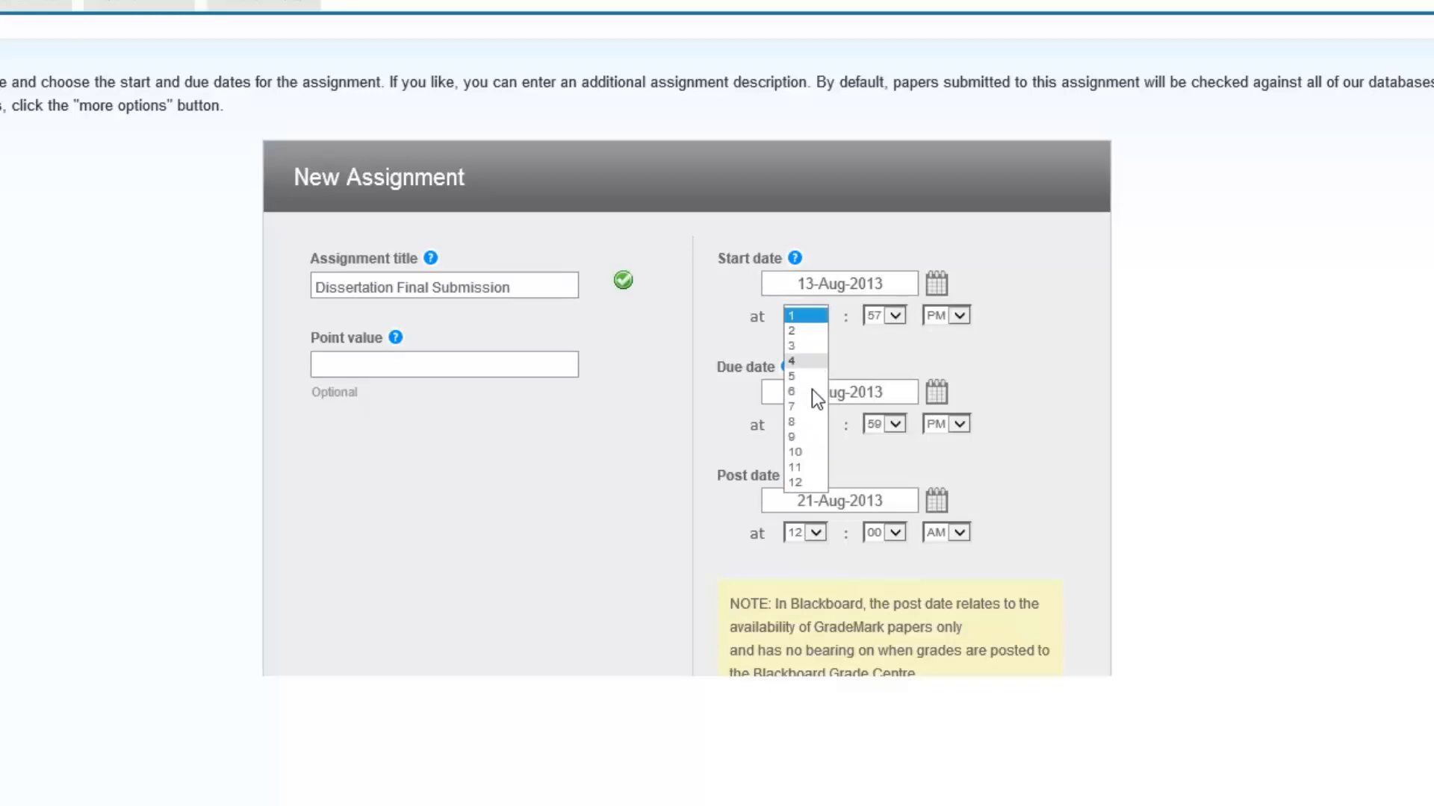
{"action": "left_click", "coordinate": [807, 483]}
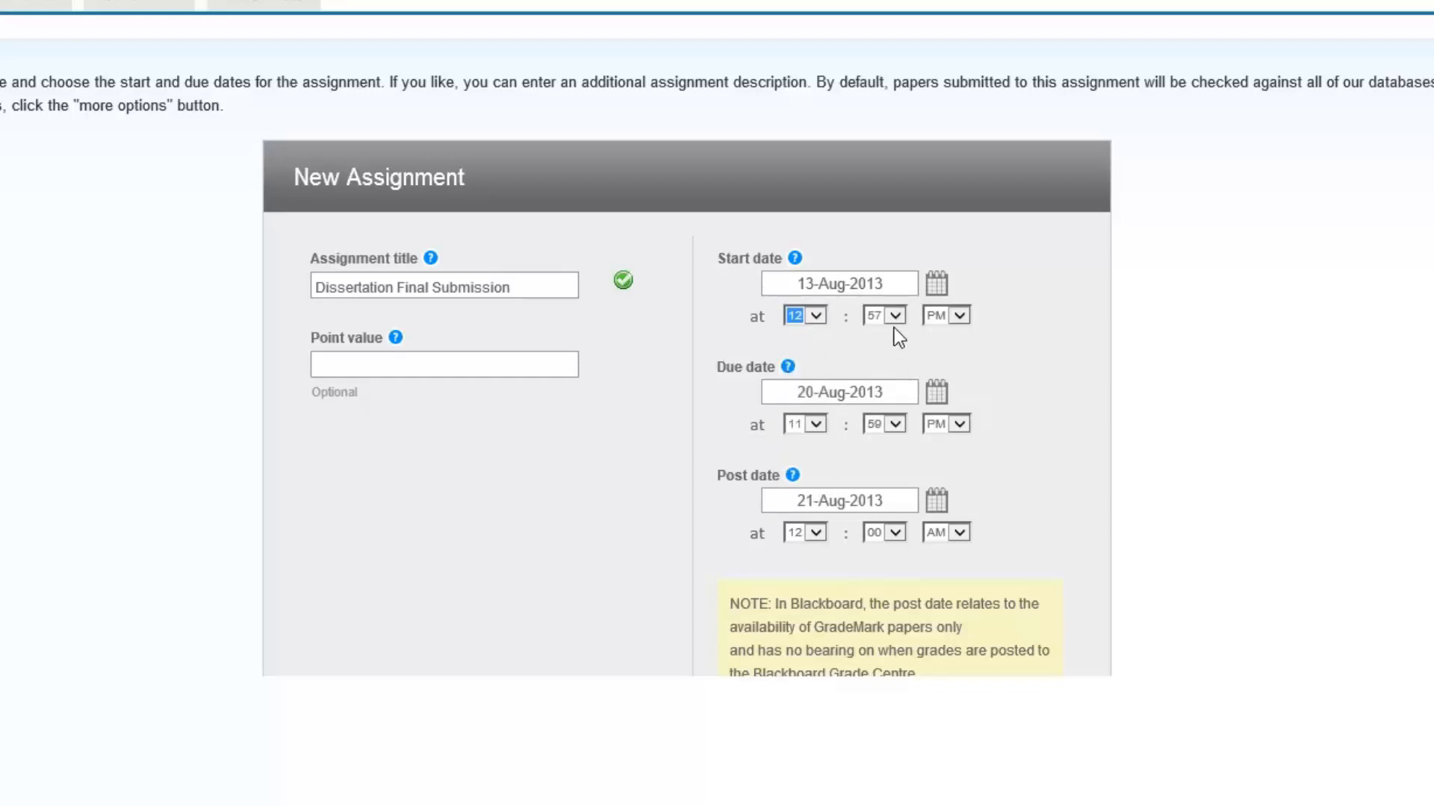
Set the assignment's due date to 28-Aug-2013 at 3:00 PM.
{"action": "left_click", "coordinate": [813, 403]}
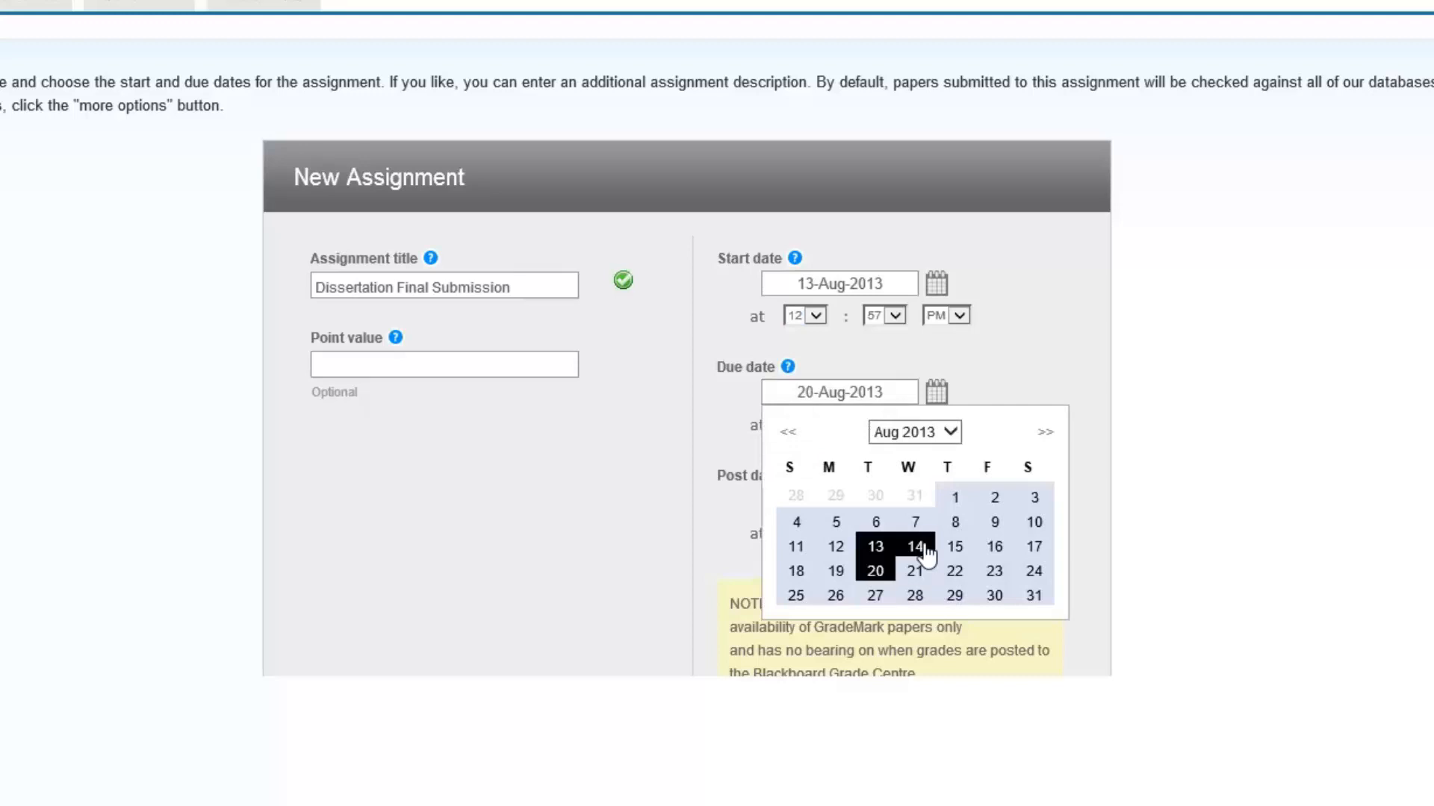
{"action": "left_click", "coordinate": [917, 595]}
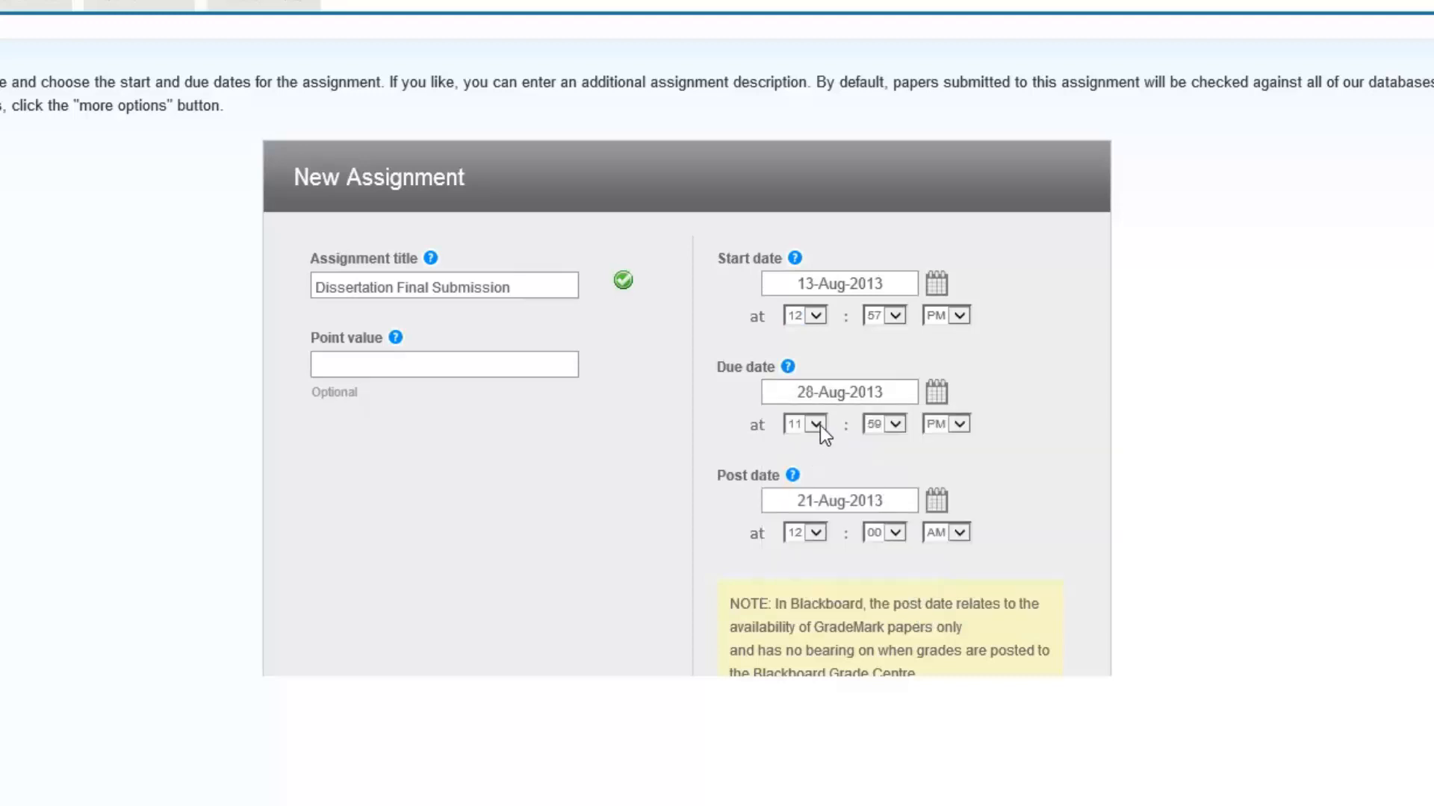
{"action": "left_click", "coordinate": [816, 424]}
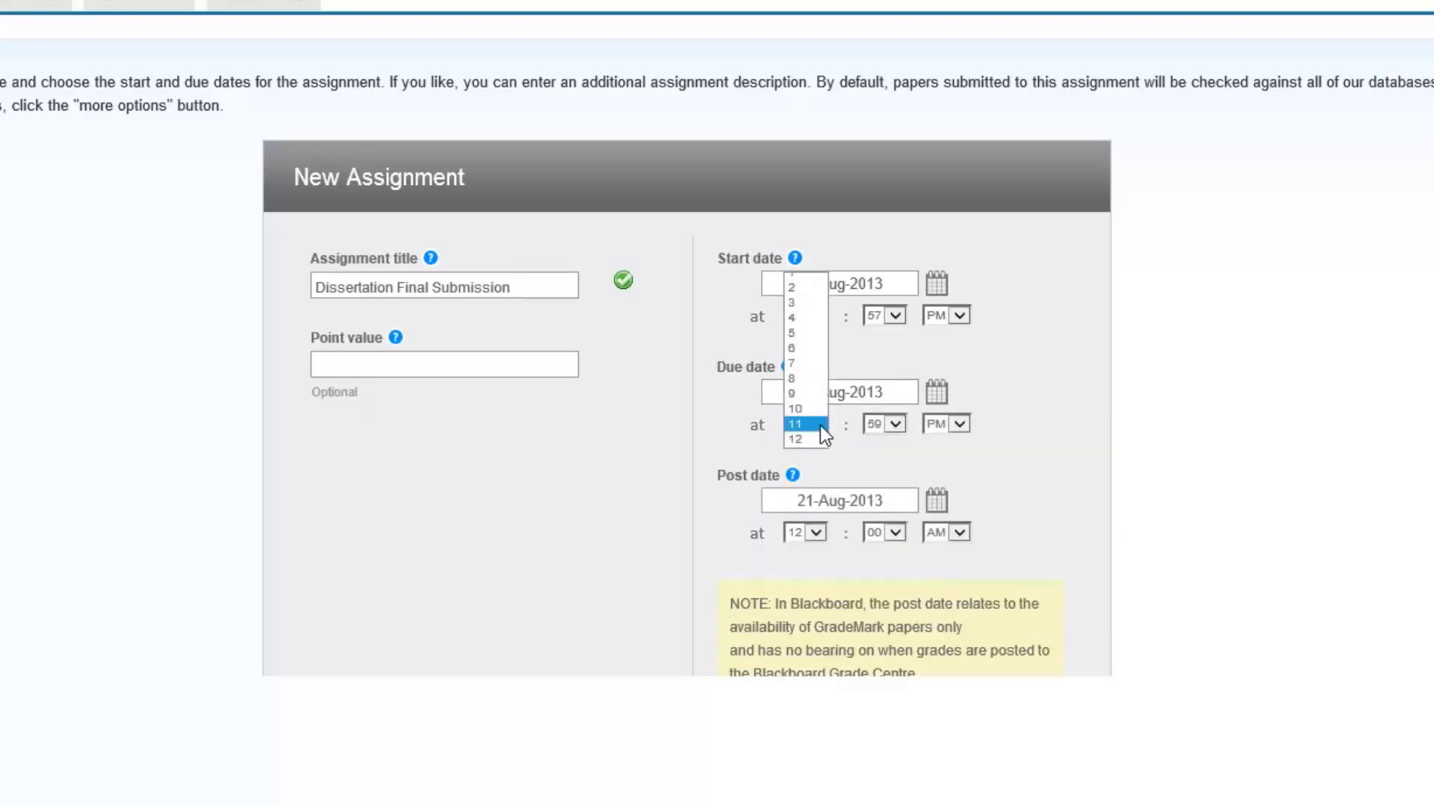
{"action": "left_click", "coordinate": [799, 303]}
{"action": "left_click", "coordinate": [895, 426]}
{"action": "left_click_drag", "start_coordinate": [894, 399], "coordinate": [894, 49]}
{"action": "left_click", "coordinate": [875, 1]}
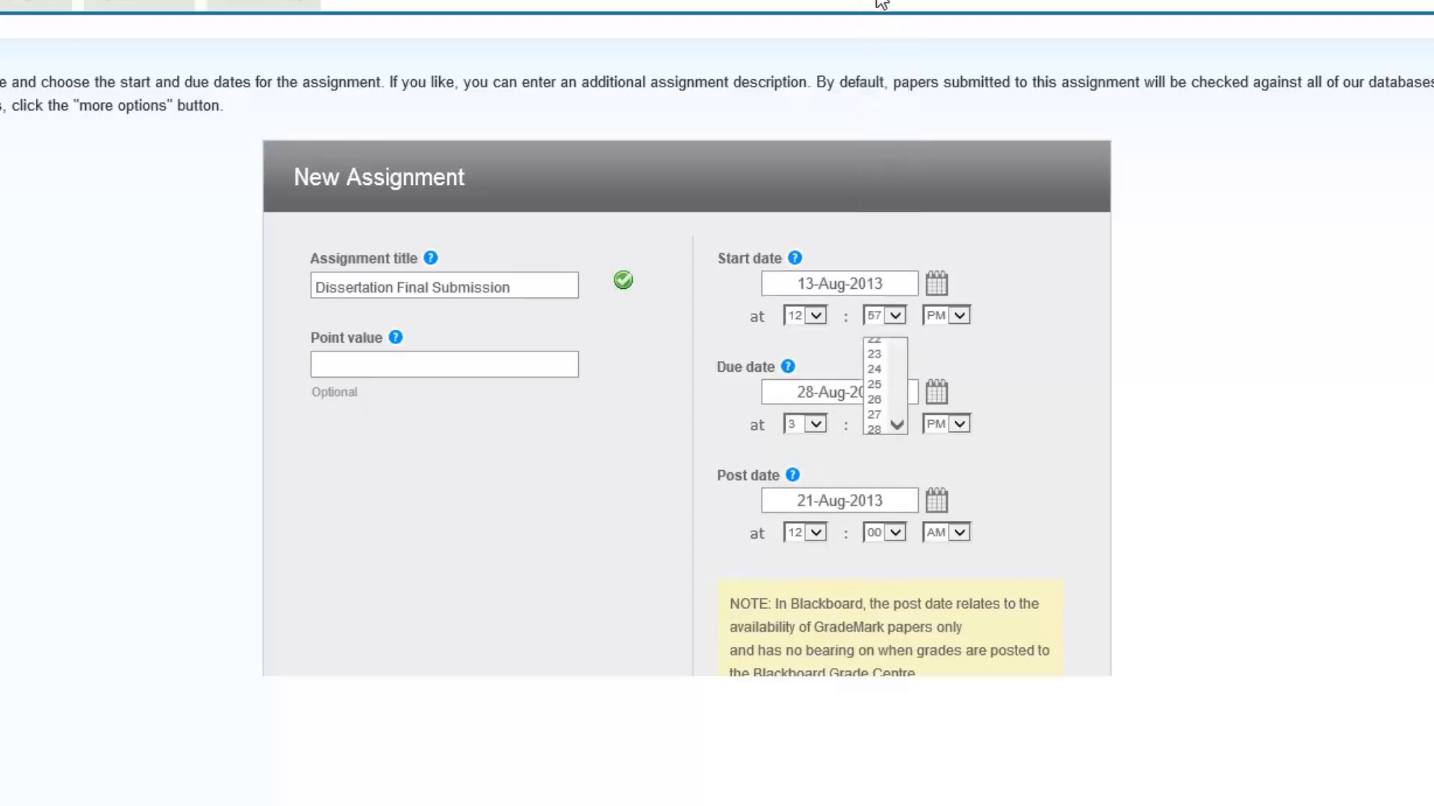
{"action": "left_click", "coordinate": [958, 423]}
{"action": "left_click", "coordinate": [957, 424]}
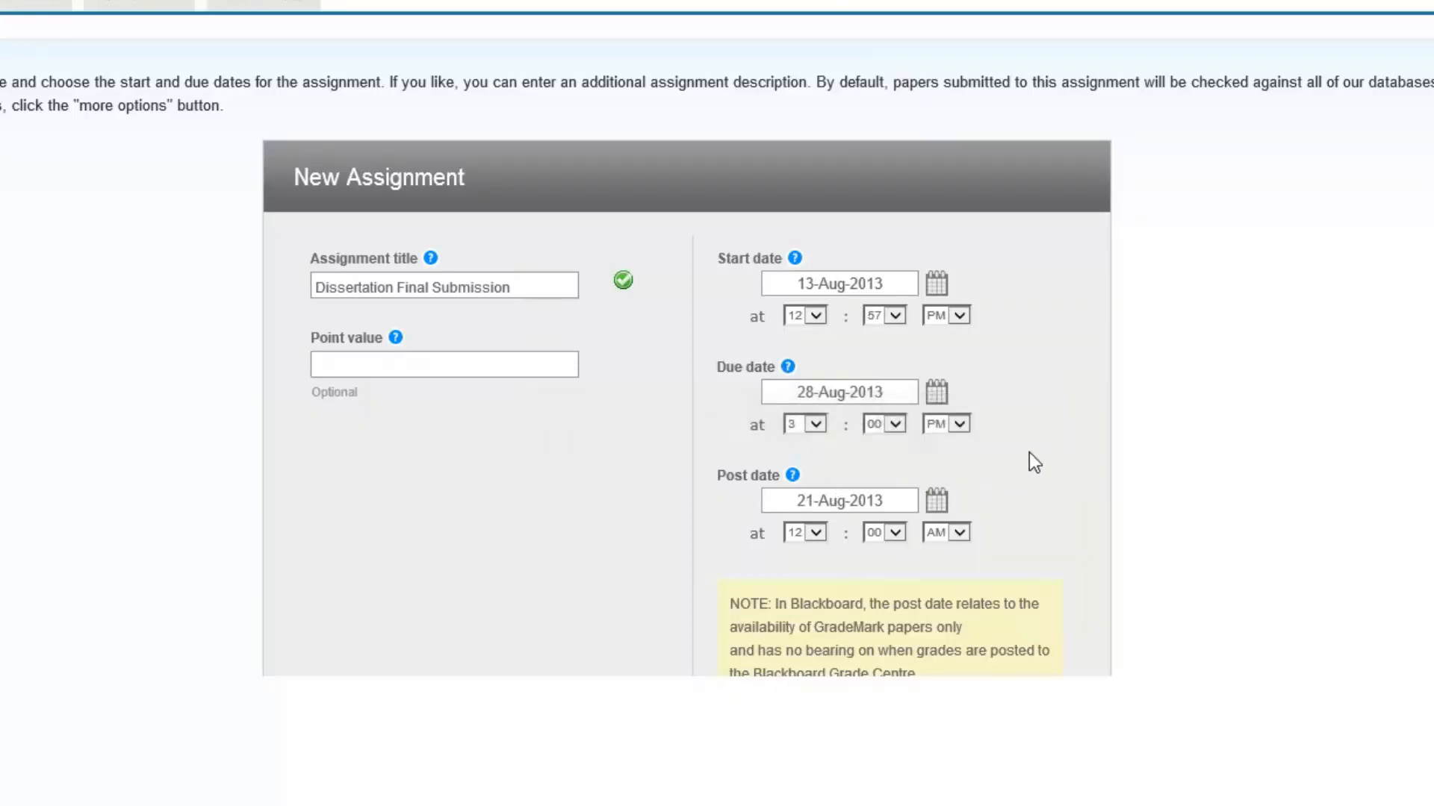
Set the assignment's post date to 28-Aug-2013 and its hour to 5.
{"action": "scroll", "coordinate": [687, 373], "scroll_direction": "down", "scroll_amount": 2}
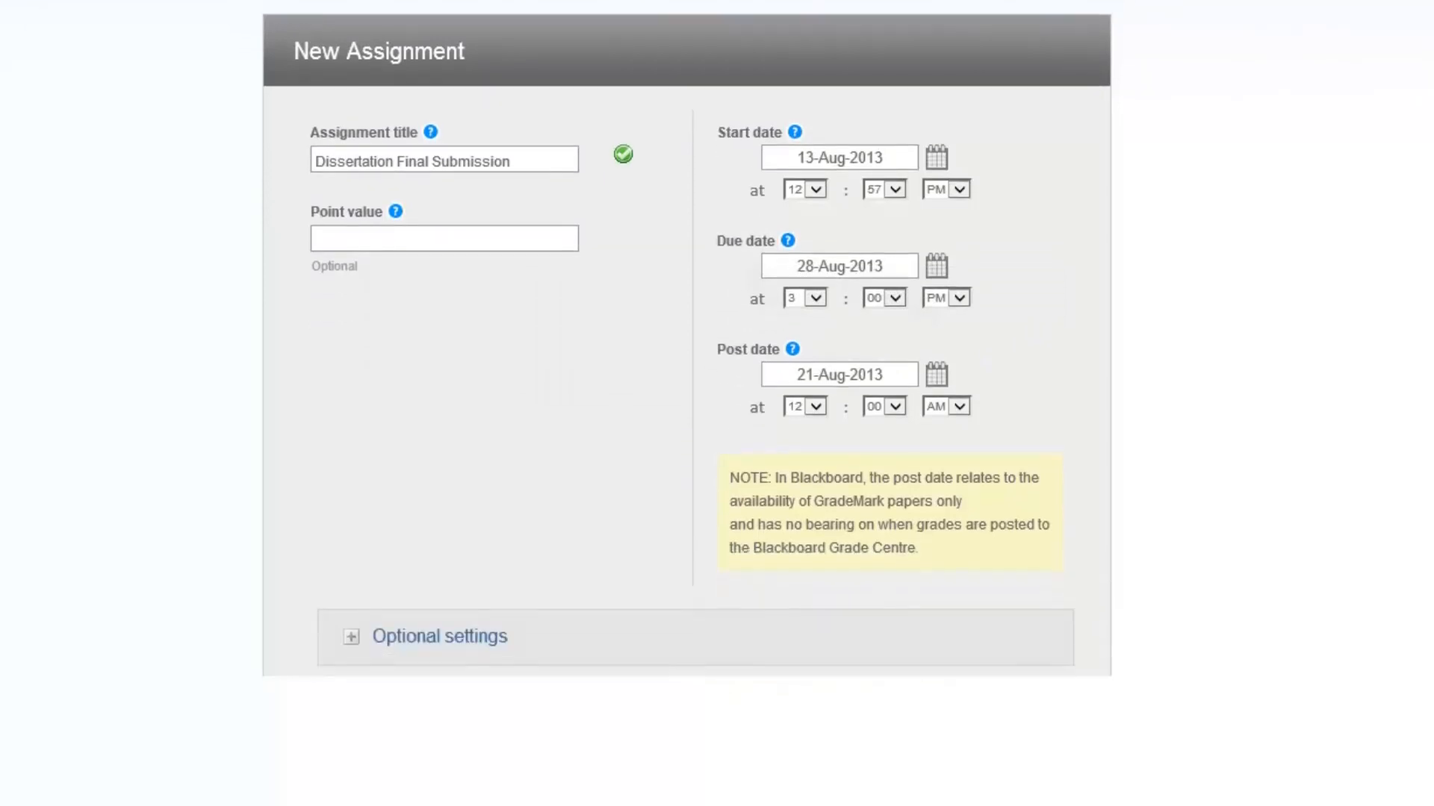
{"action": "left_click", "coordinate": [820, 384]}
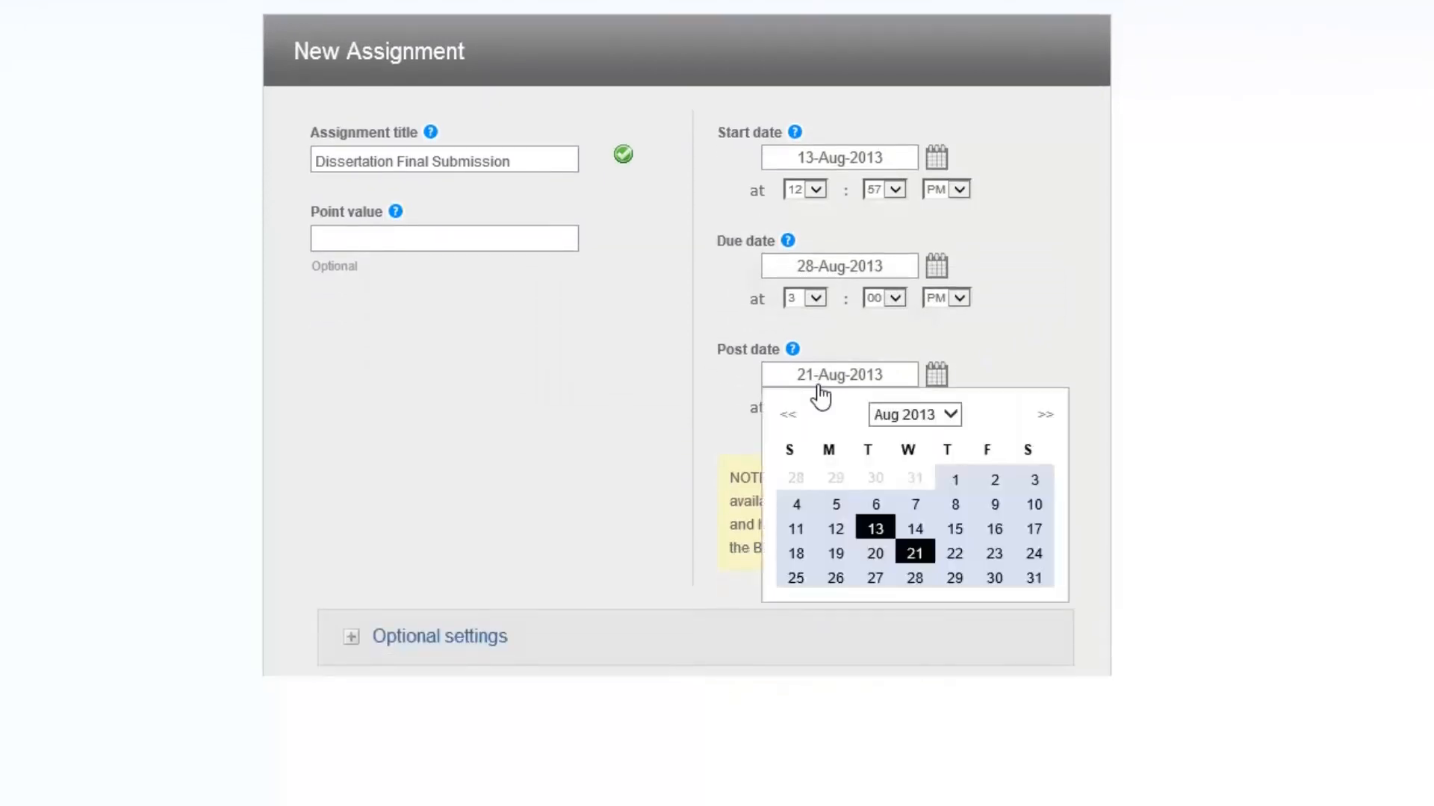
{"action": "left_click", "coordinate": [915, 580]}
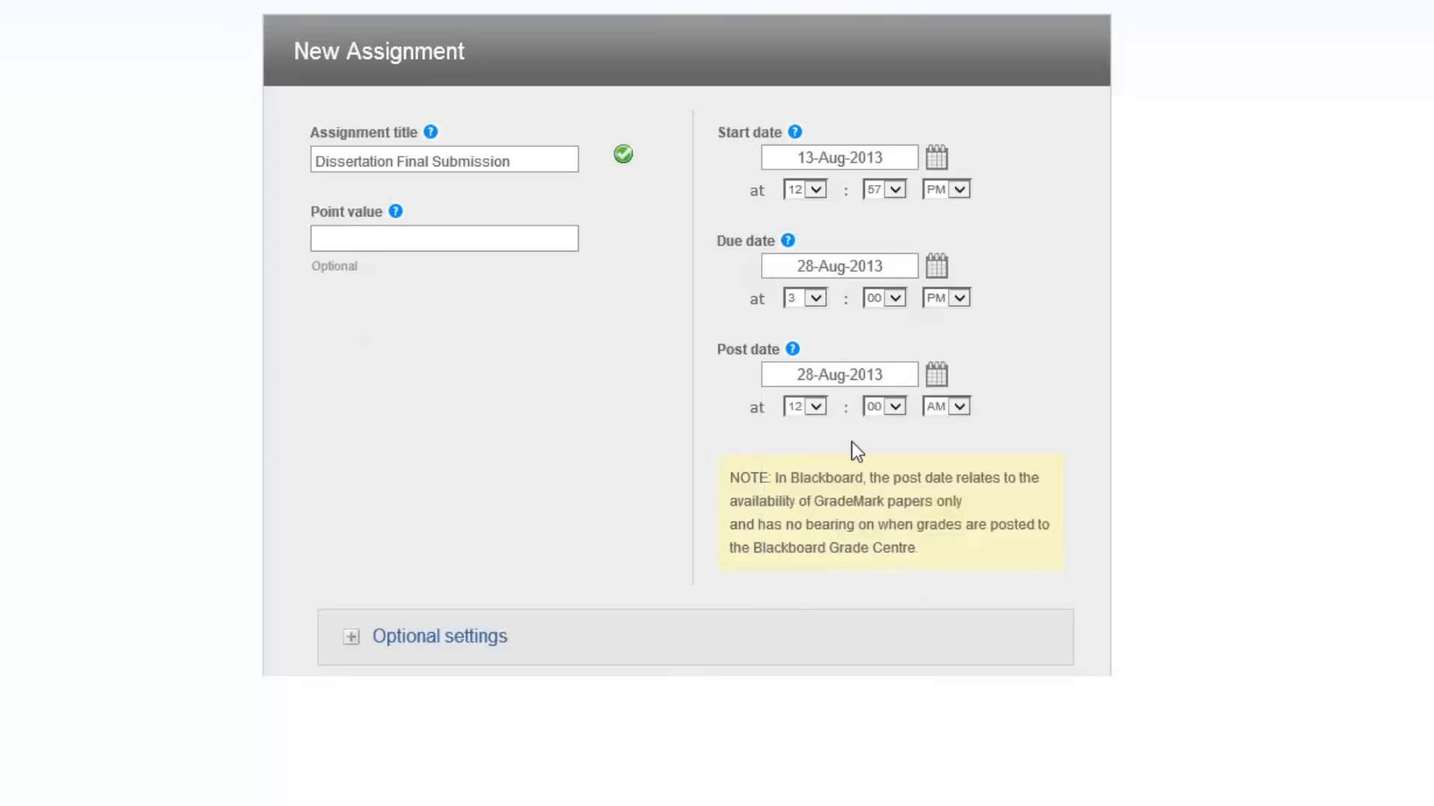
{"action": "left_click", "coordinate": [817, 408]}
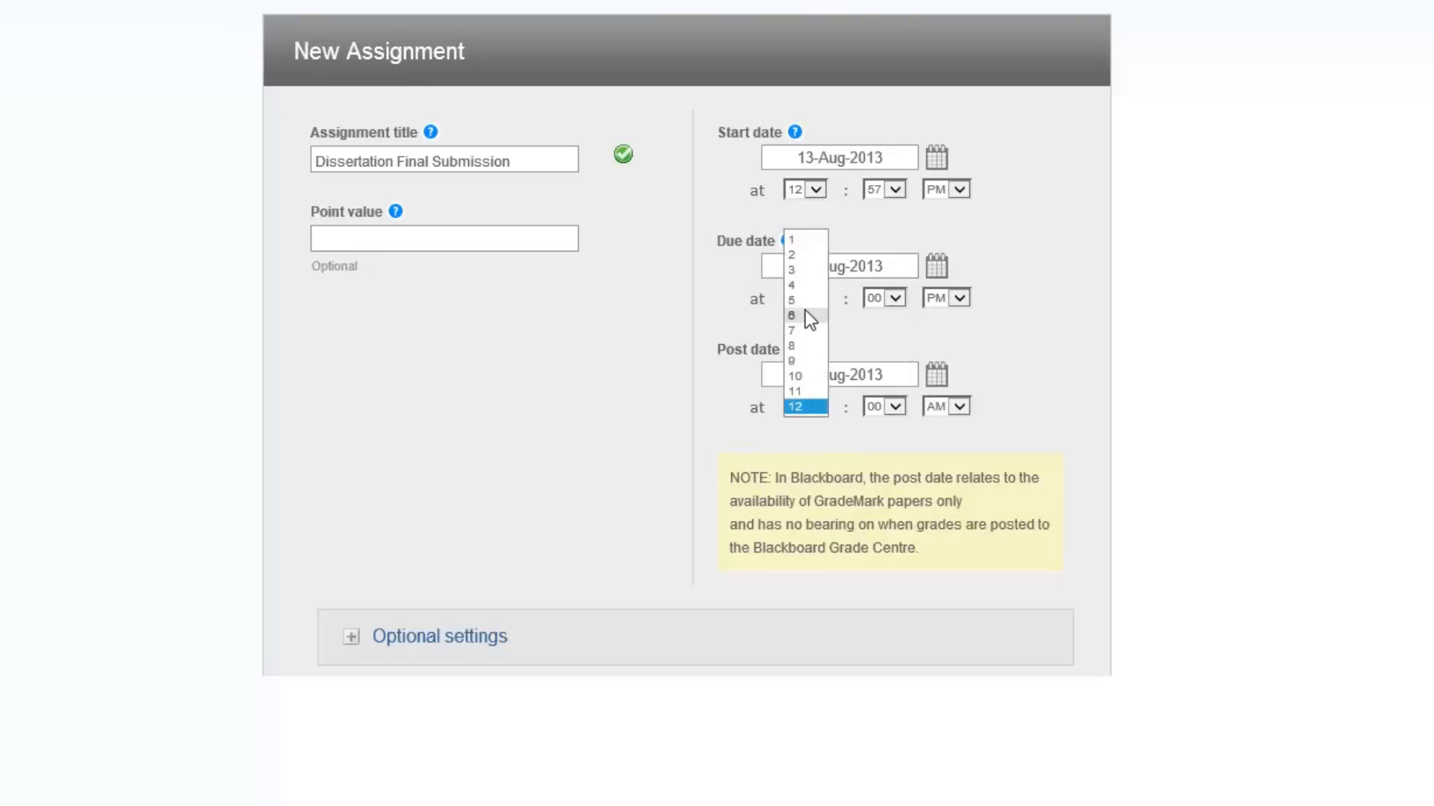
{"action": "left_click", "coordinate": [807, 376]}
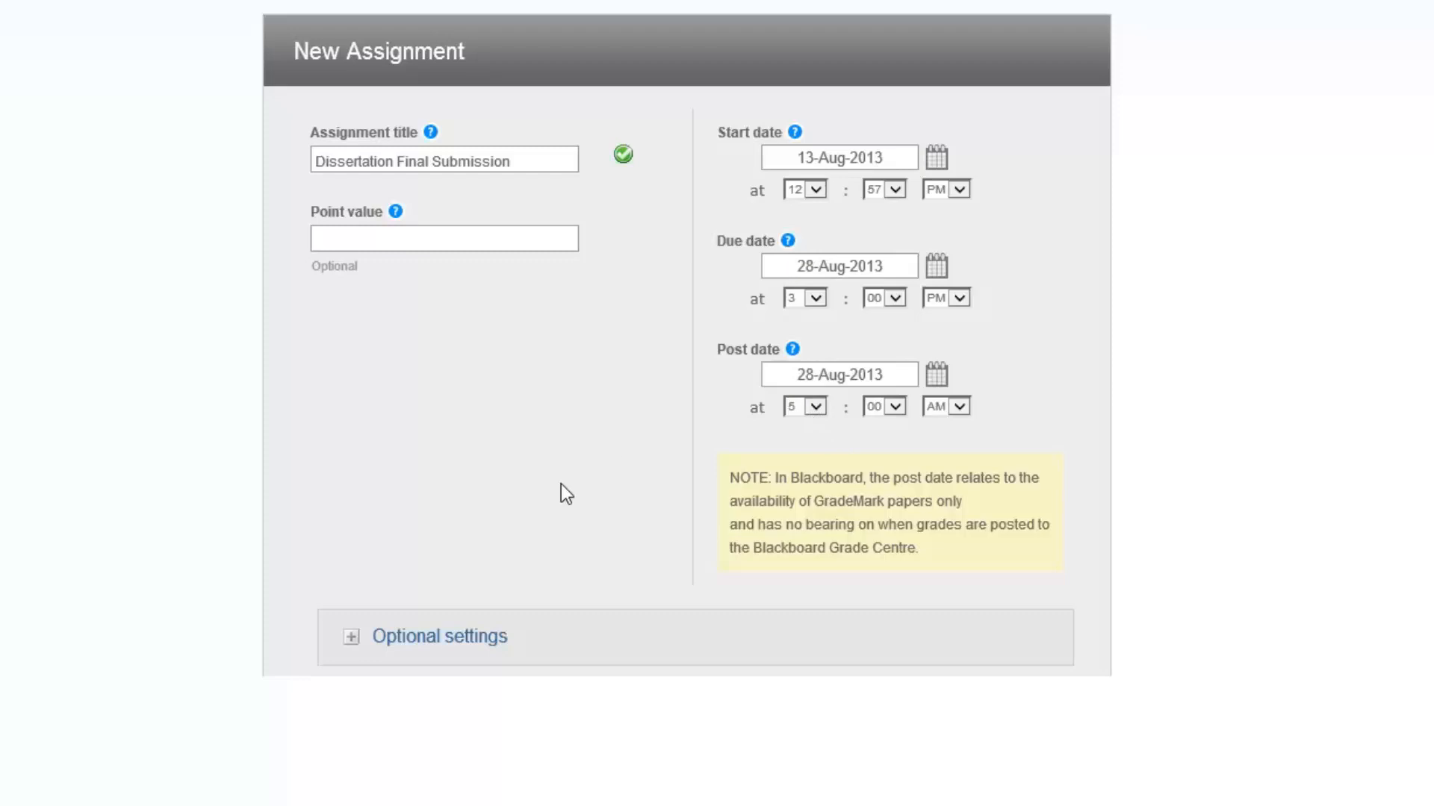
Expand the optional settings and enter the special instructions "This is your final submission - please submit your FINAL dissertation only.".
{"action": "scroll", "coordinate": [522, 463], "scroll_direction": "down", "scroll_amount": 3}
{"action": "left_click", "coordinate": [381, 402]}
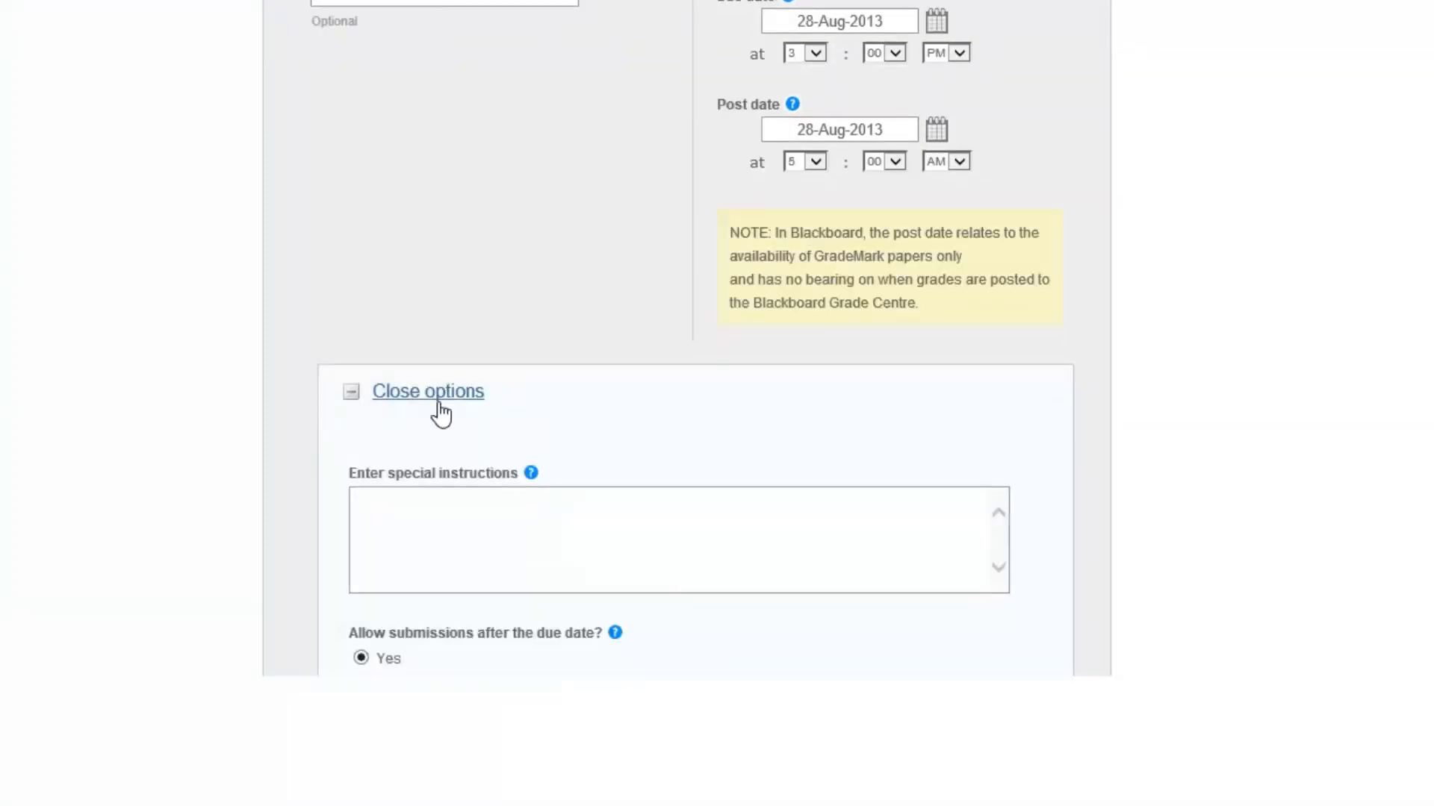
{"action": "scroll", "coordinate": [441, 407], "scroll_direction": "down", "scroll_amount": 2}
{"action": "left_click", "coordinate": [406, 405]}
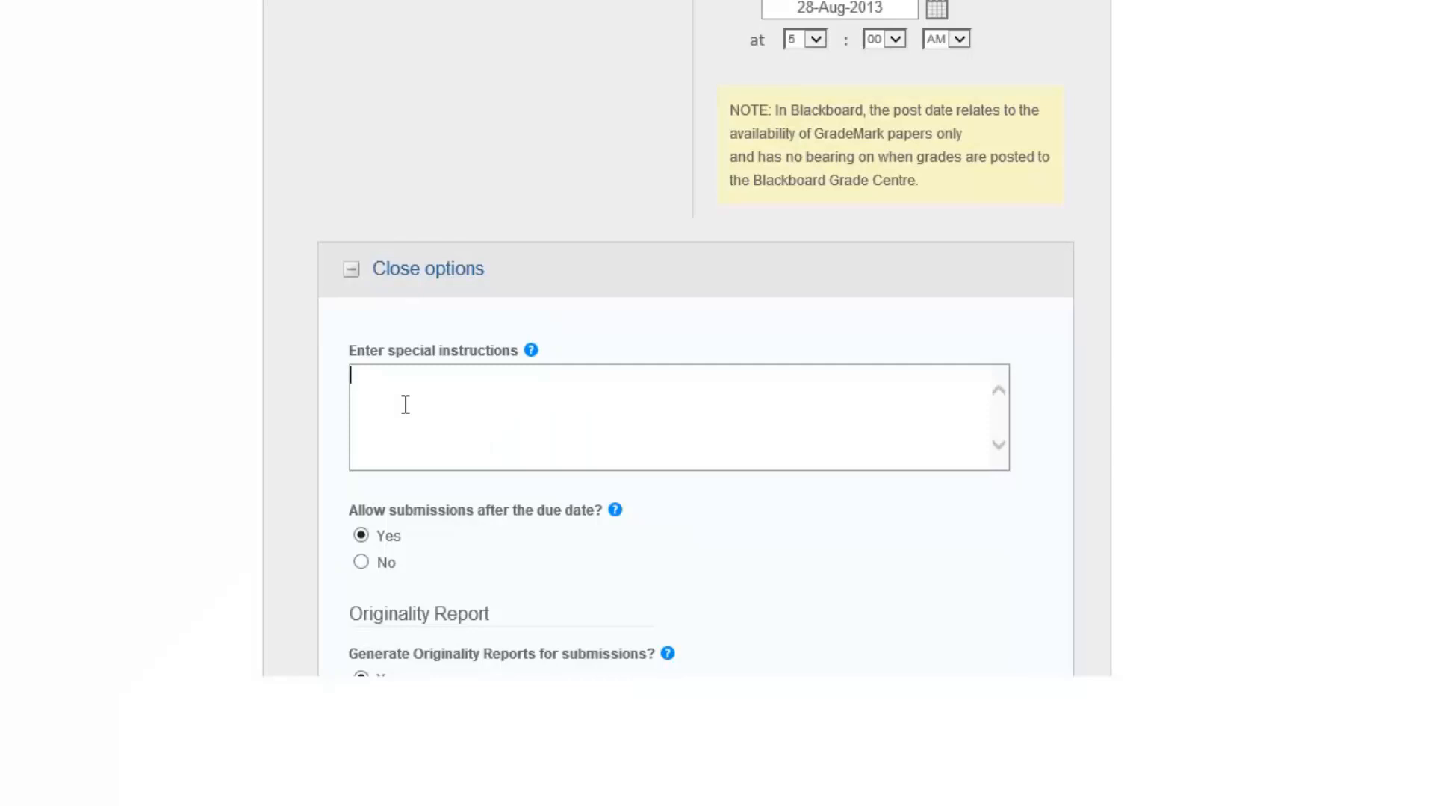
{"action": "type", "text": "This is your final submissiomiss"}
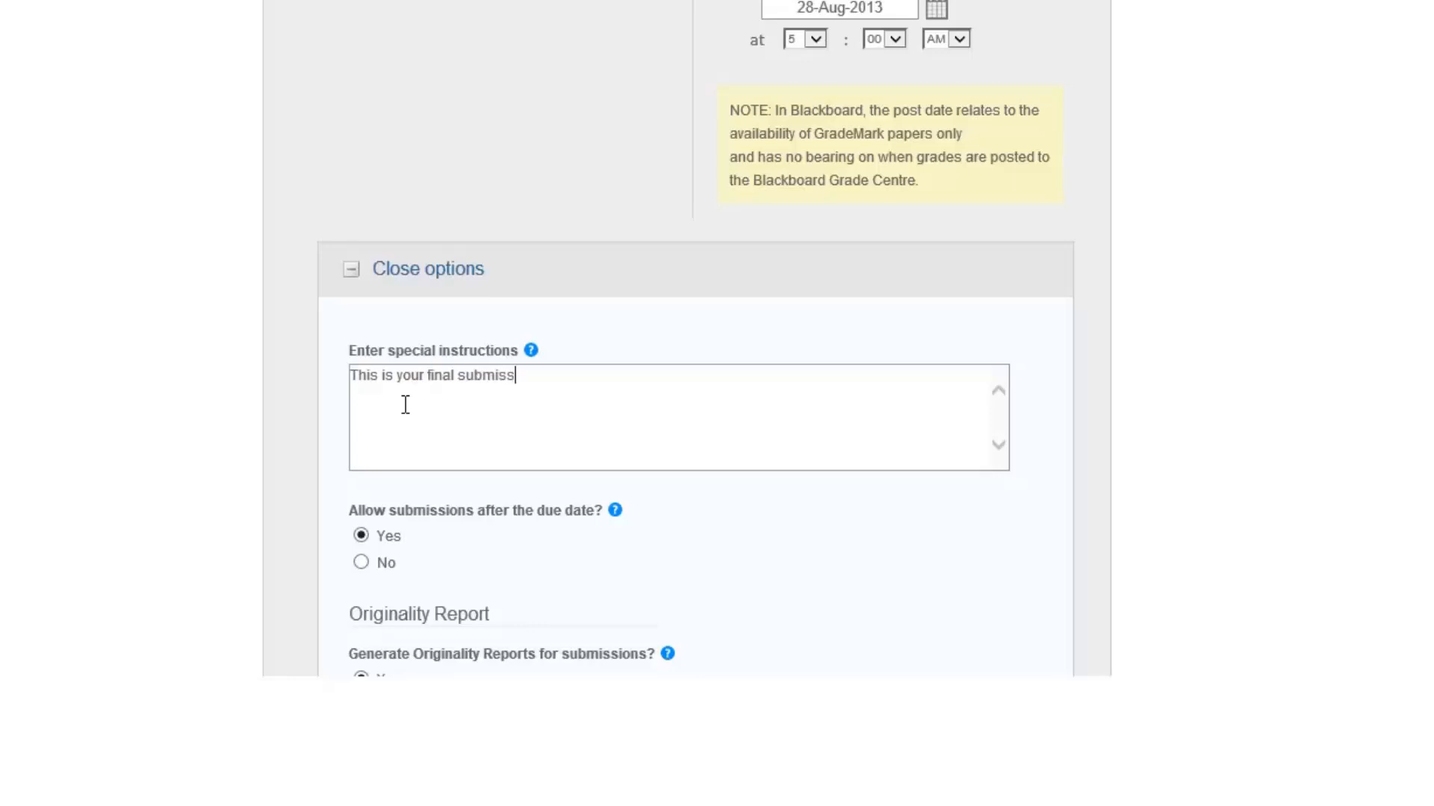
{"action": "type", "text": "ion - please submit yourt"}
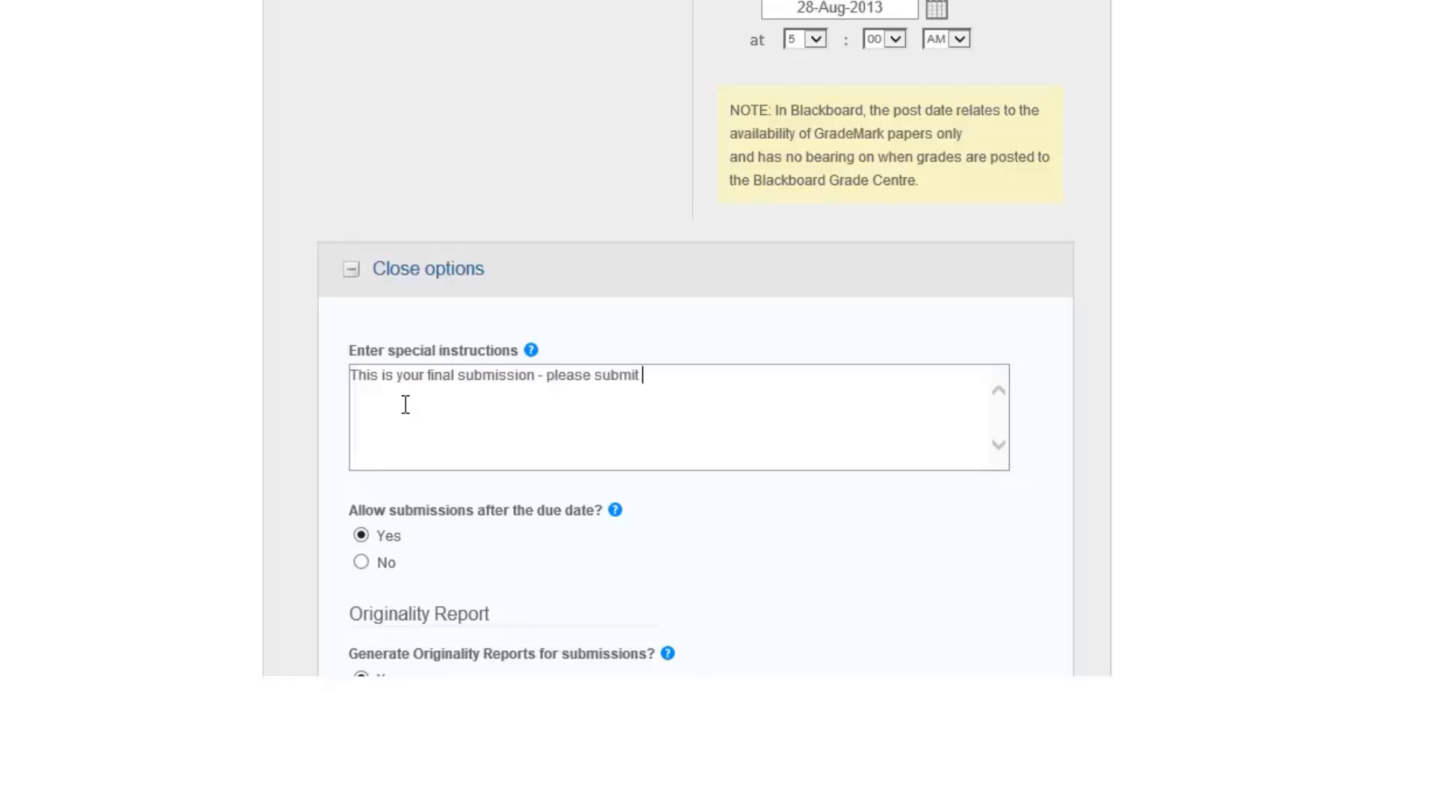
{"action": "key", "text": "BackSpace"}
{"action": "key", "text": "BackSpace"}
{"action": "type", "text": "FINAL disserta"}
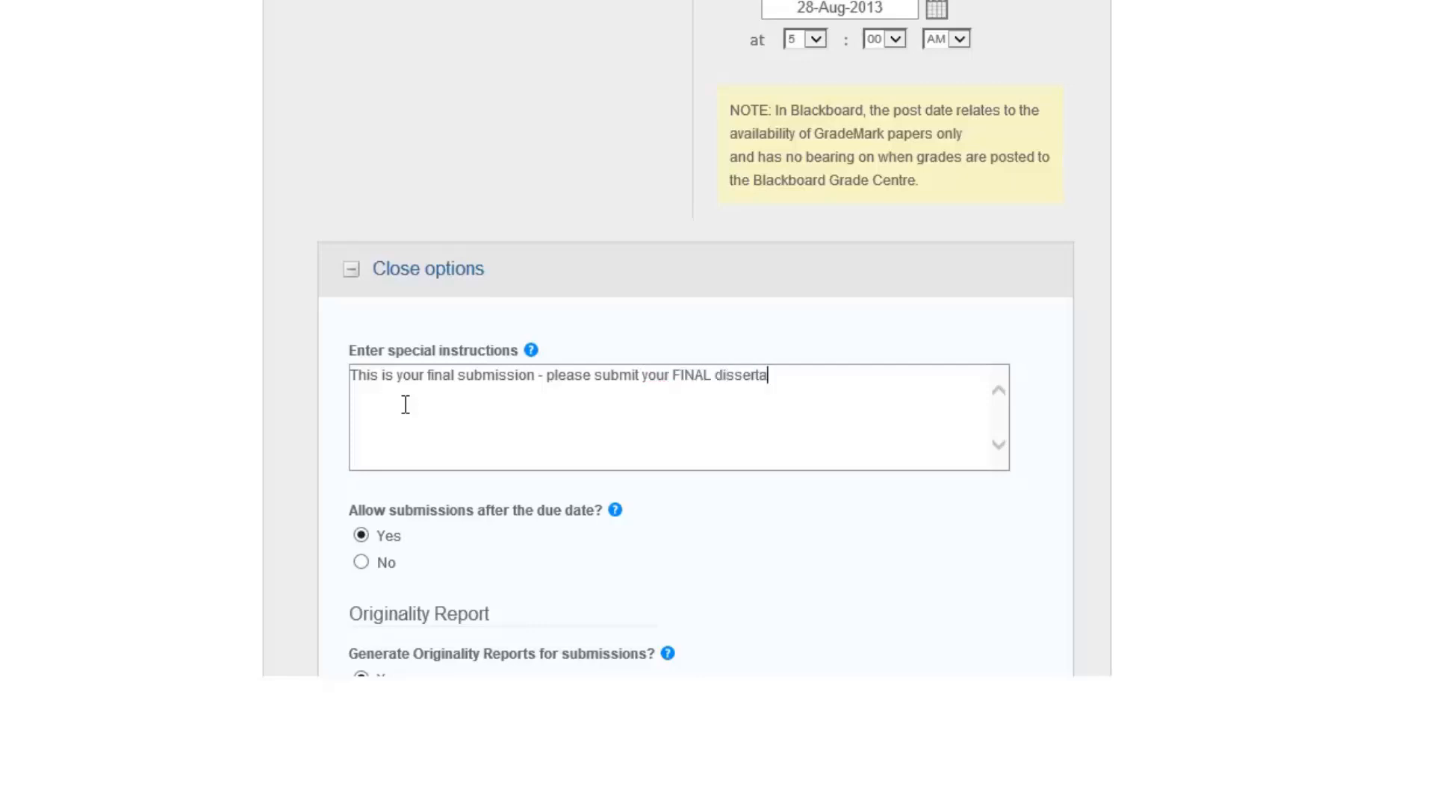
{"action": "type", "text": "tion only."}
Review the late submission setting and the Originality Report options for report generation and excluding bibliographic, quoted and small matches.
{"action": "scroll", "coordinate": [796, 357], "scroll_direction": "down", "scroll_amount": 2}
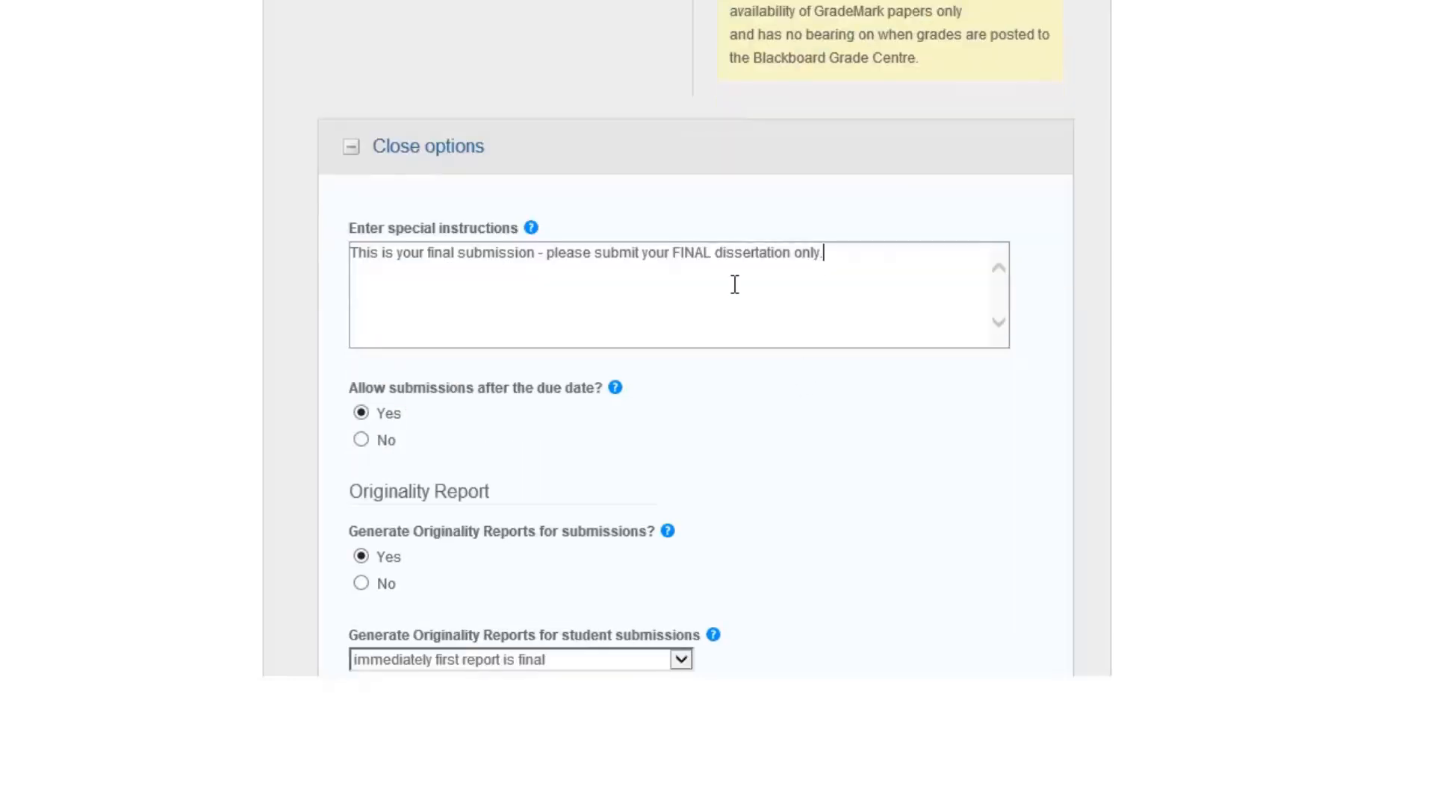
{"action": "scroll", "coordinate": [687, 334], "scroll_direction": "down", "scroll_amount": 2}
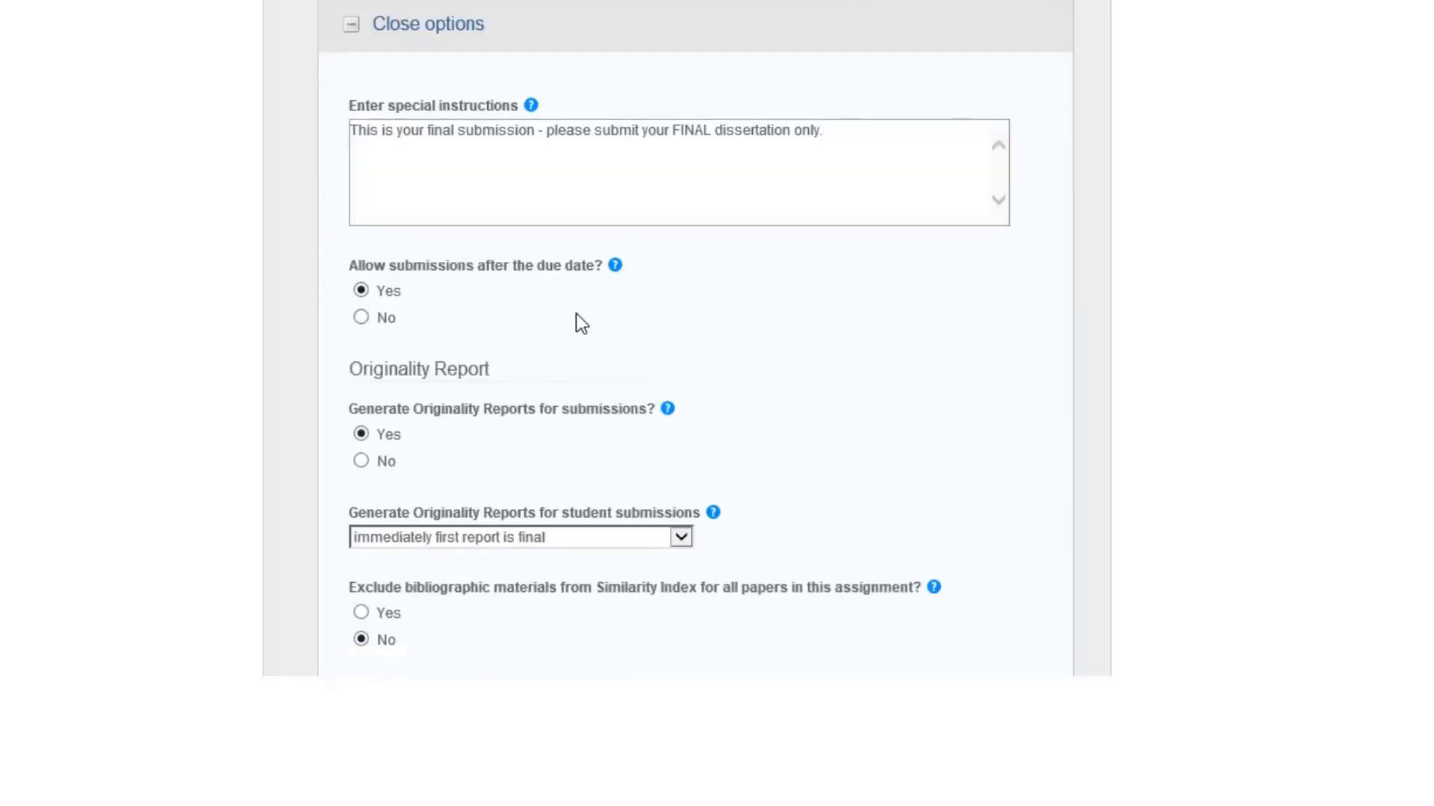
{"action": "scroll", "coordinate": [521, 298], "scroll_direction": "down", "scroll_amount": 2}
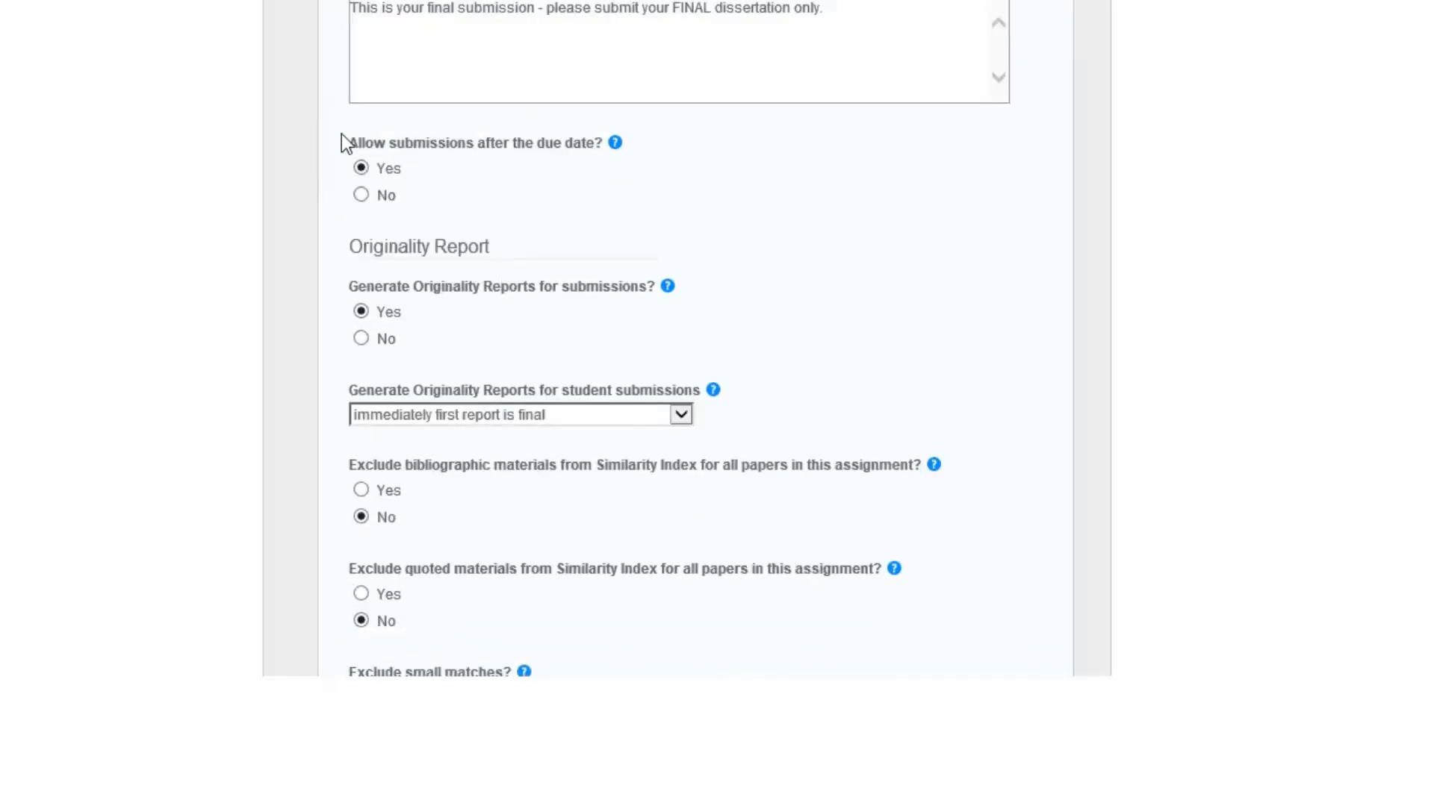
{"action": "scroll", "coordinate": [486, 300], "scroll_direction": "down", "scroll_amount": 2}
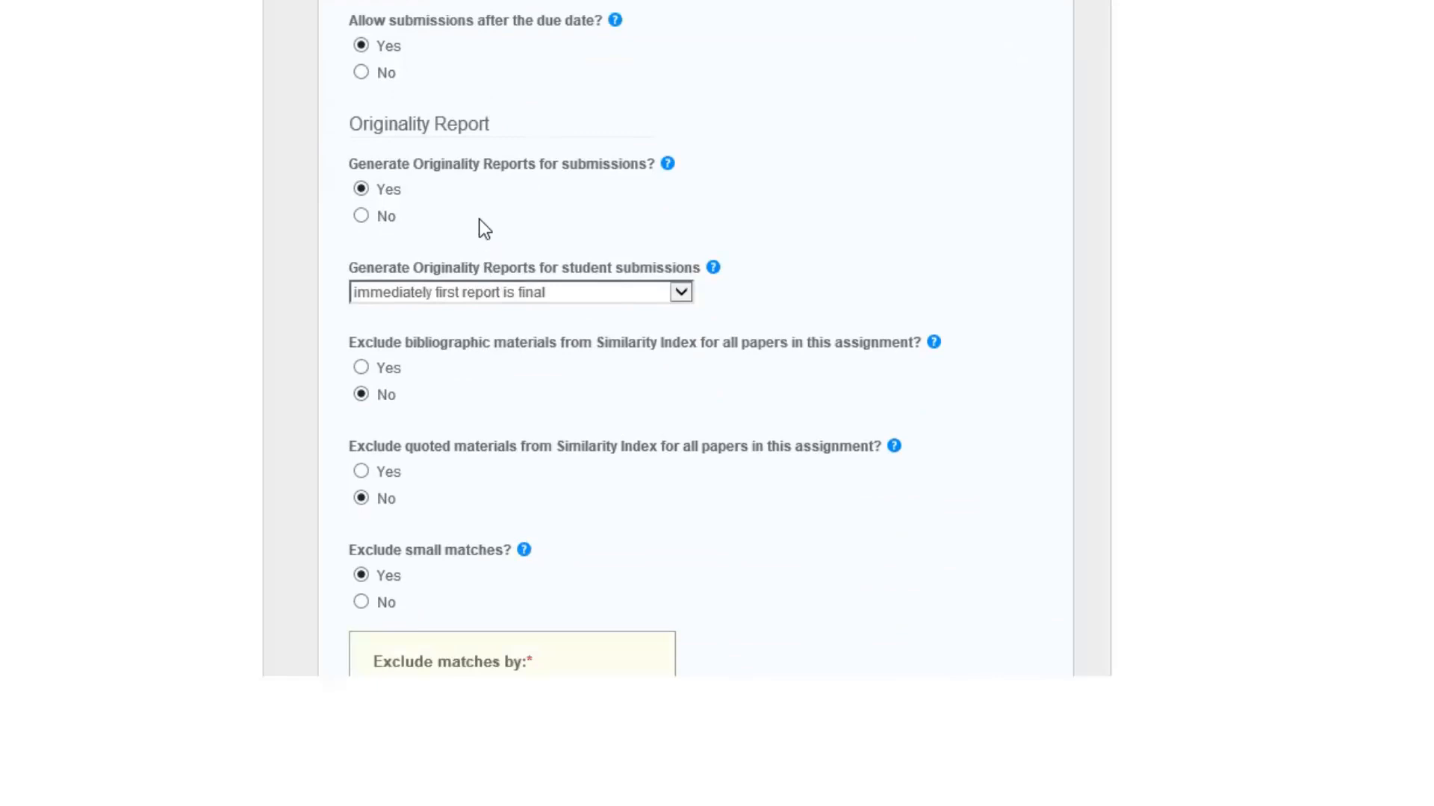
{"action": "left_click", "coordinate": [577, 291]}
{"action": "left_click", "coordinate": [580, 292]}
{"action": "left_click", "coordinate": [358, 357]}
{"action": "scroll", "coordinate": [351, 358], "scroll_direction": "down", "scroll_amount": 2}
{"action": "left_click_drag", "start_coordinate": [350, 217], "coordinate": [578, 443]}
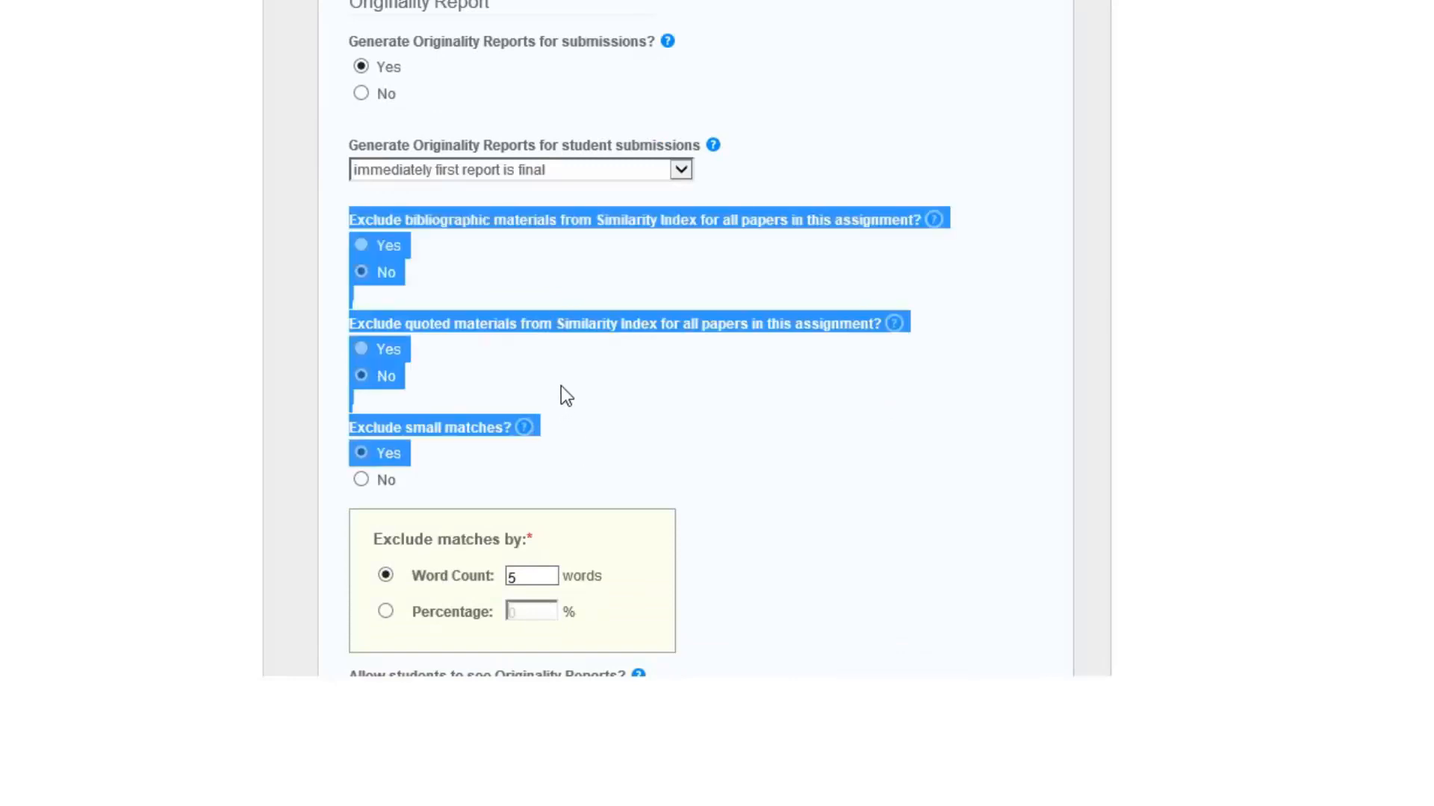
{"action": "left_click", "coordinate": [556, 368]}
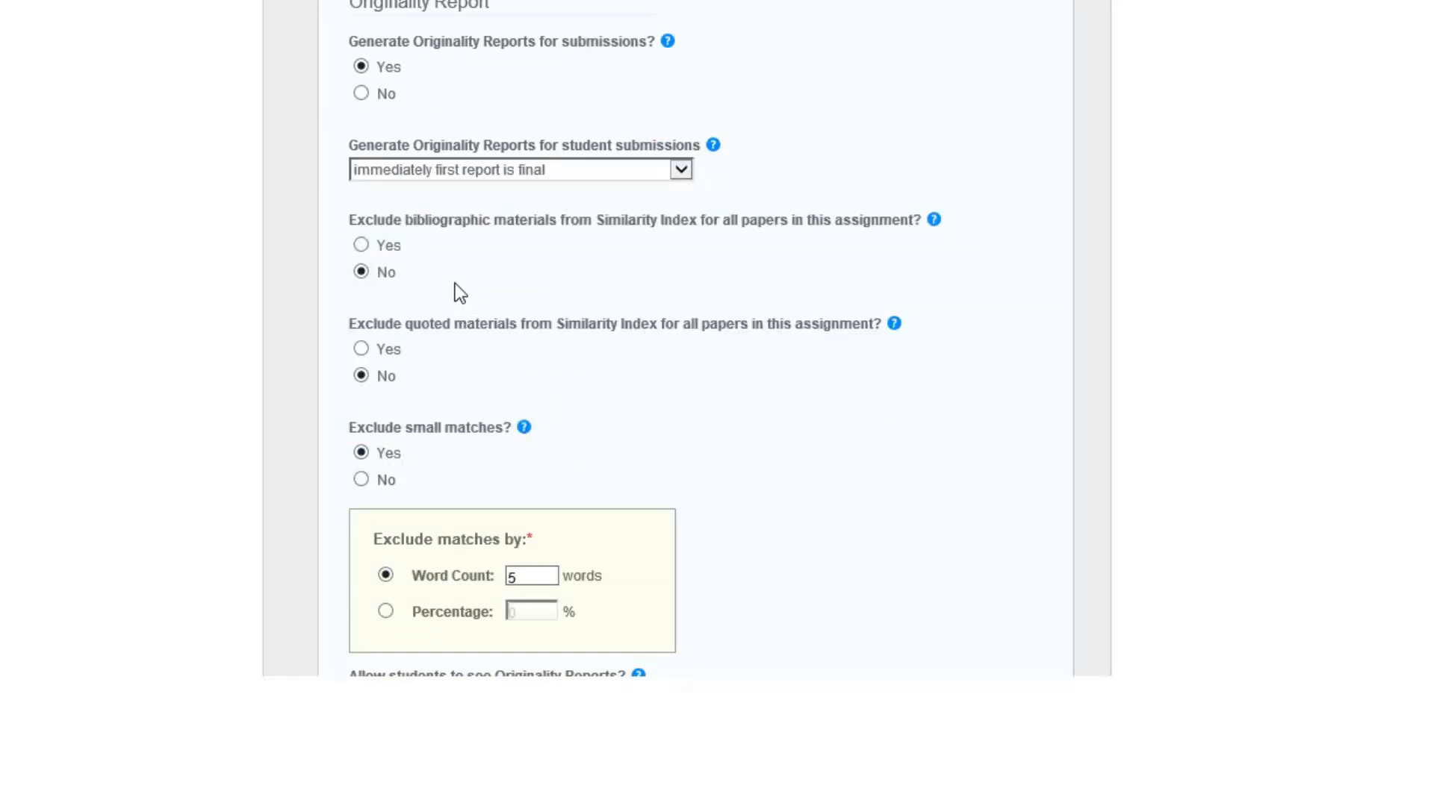
Try excluding bibliographic and quoted materials from the Similarity Index for all papers in the assignment.
{"action": "scroll", "coordinate": [461, 284], "scroll_direction": "down", "scroll_amount": 2}
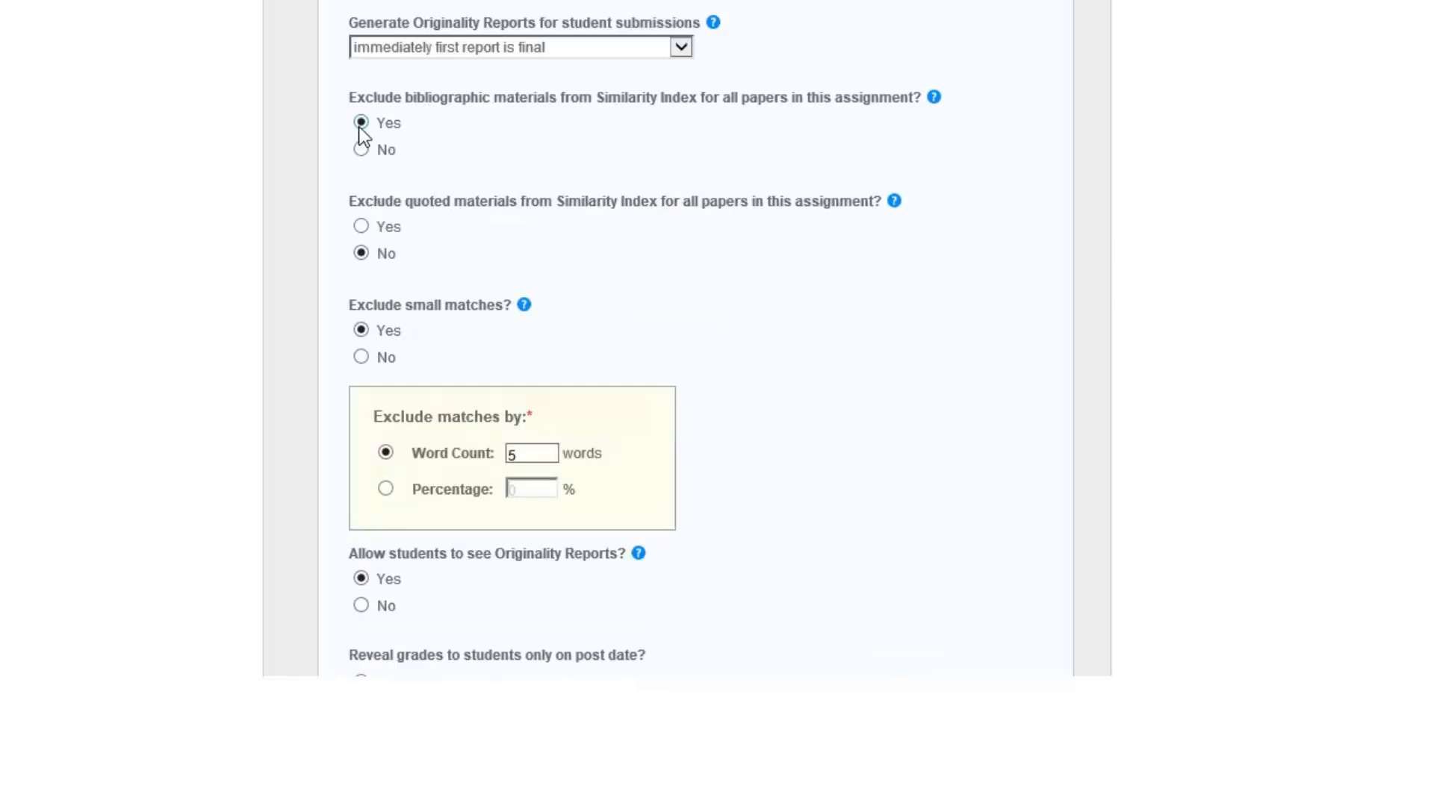
{"action": "left_click", "coordinate": [361, 226]}
{"action": "left_click", "coordinate": [361, 253]}
Review the remaining options for small matches, student access to Originality Reports, grade reveal, paper repository, search sources, rubric and saved defaults.
{"action": "scroll", "coordinate": [461, 201], "scroll_direction": "down", "scroll_amount": 2}
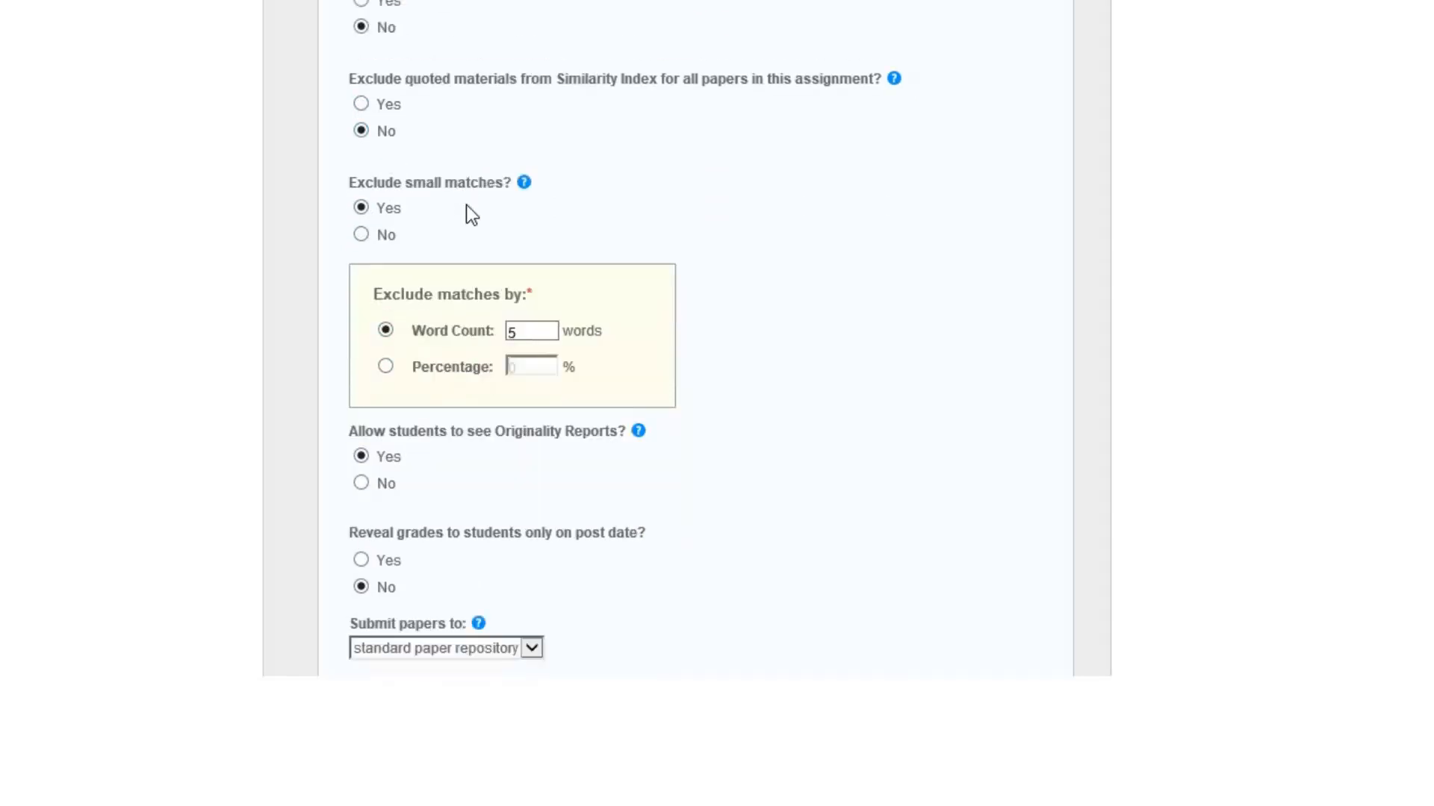
{"action": "scroll", "coordinate": [426, 212], "scroll_direction": "down", "scroll_amount": 2}
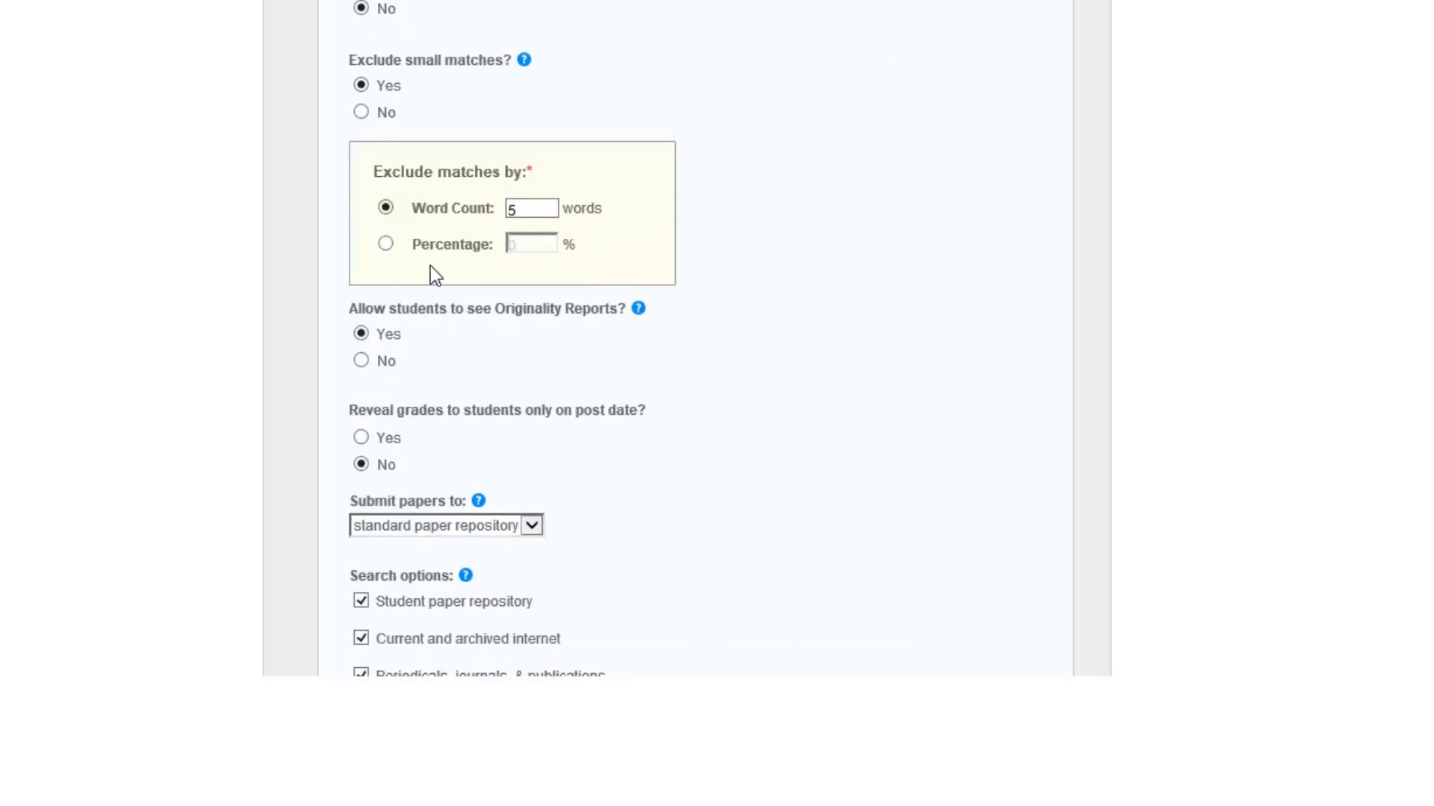
{"action": "scroll", "coordinate": [430, 268], "scroll_direction": "down", "scroll_amount": 2}
{"action": "scroll", "coordinate": [417, 261], "scroll_direction": "down", "scroll_amount": 2}
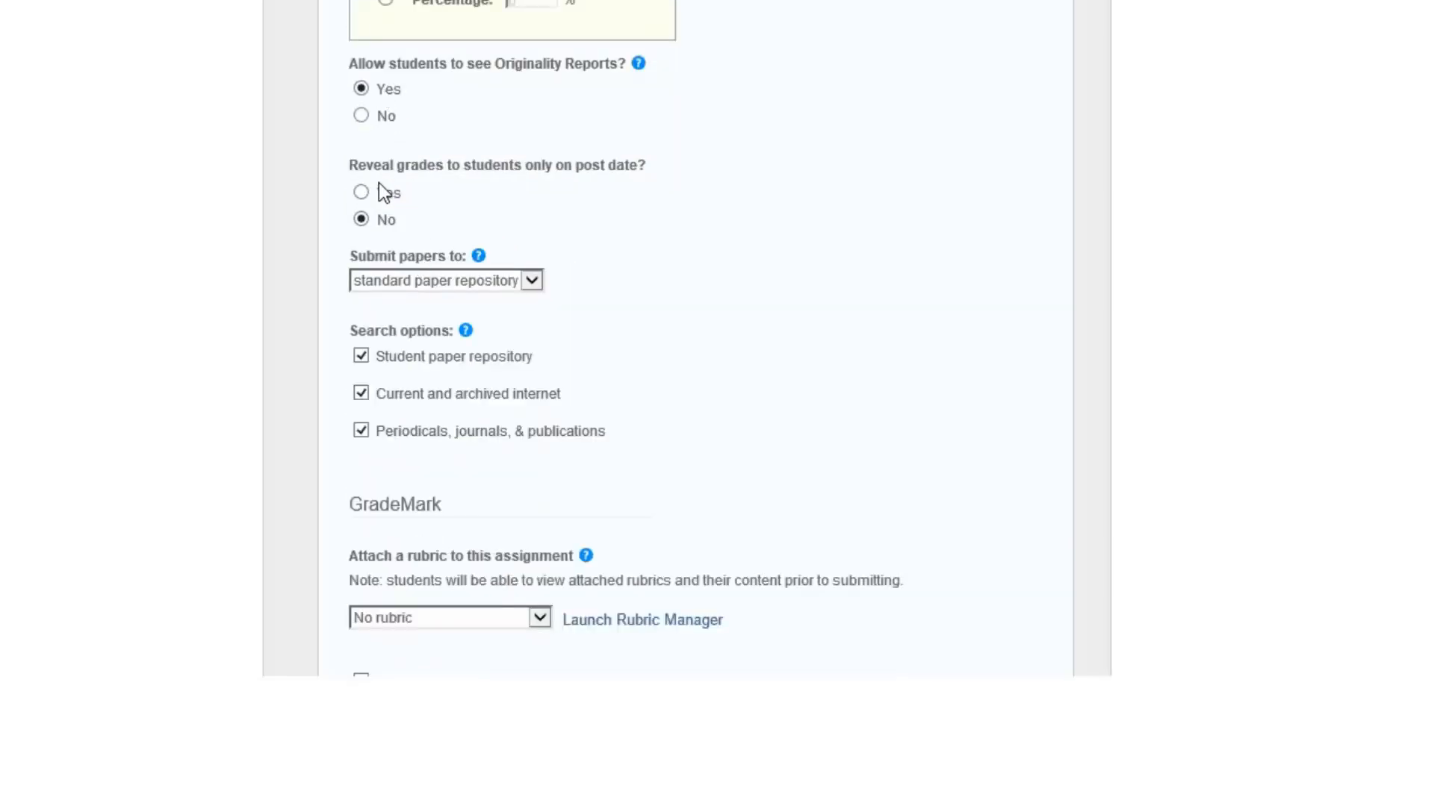
{"action": "left_click_drag", "start_coordinate": [356, 163], "coordinate": [630, 164]}
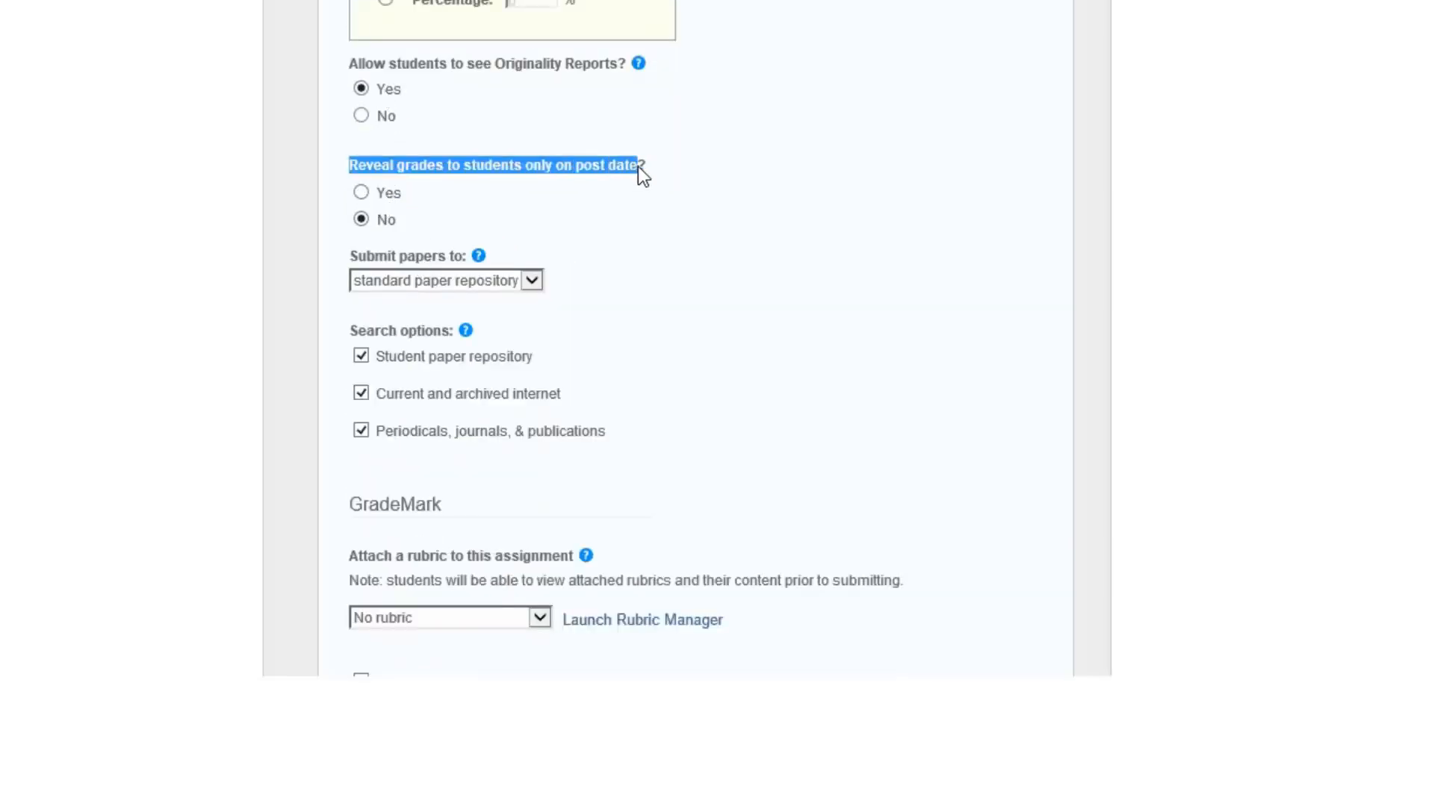
{"action": "left_click", "coordinate": [638, 167]}
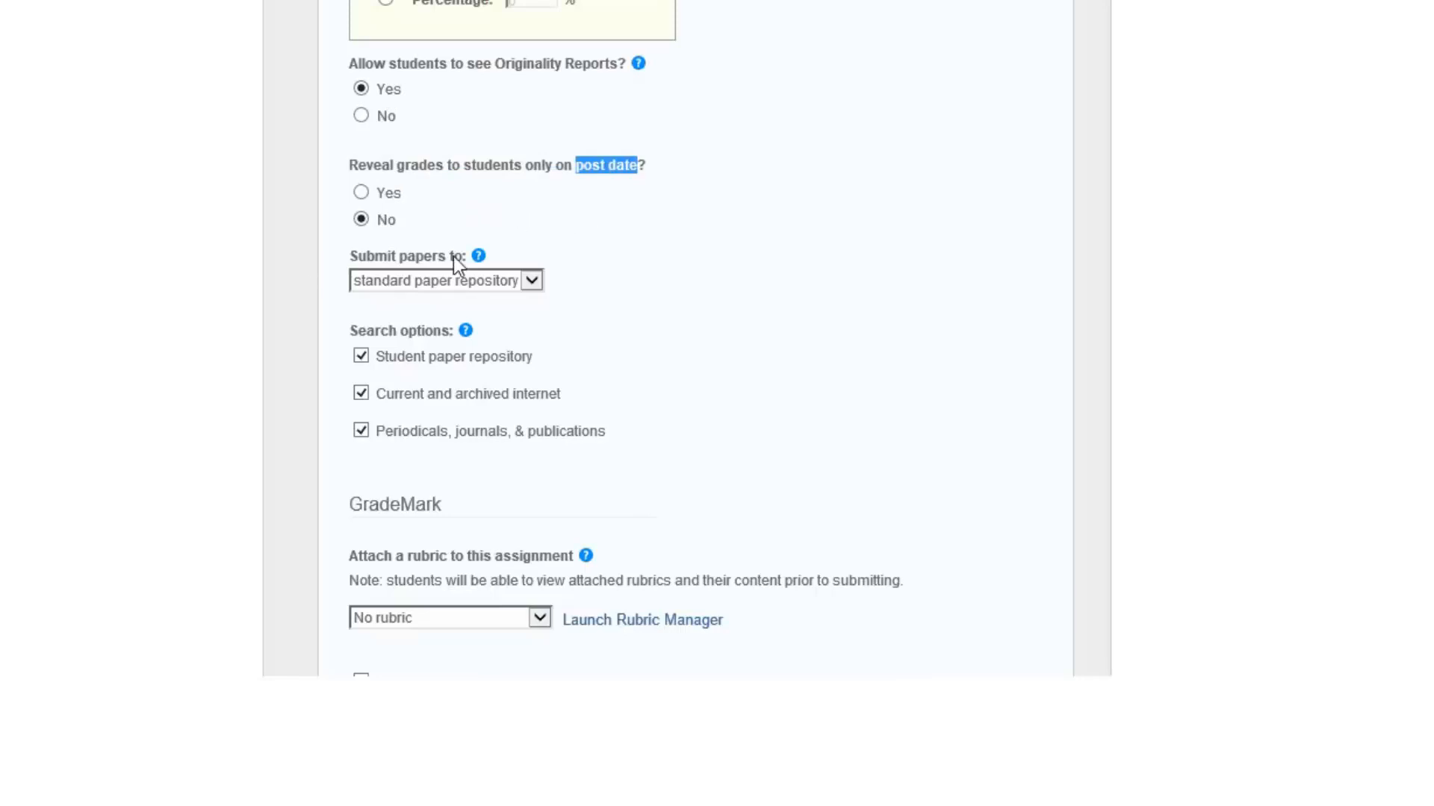
{"action": "left_click", "coordinate": [620, 274]}
{"action": "scroll", "coordinate": [647, 280], "scroll_direction": "down", "scroll_amount": 2}
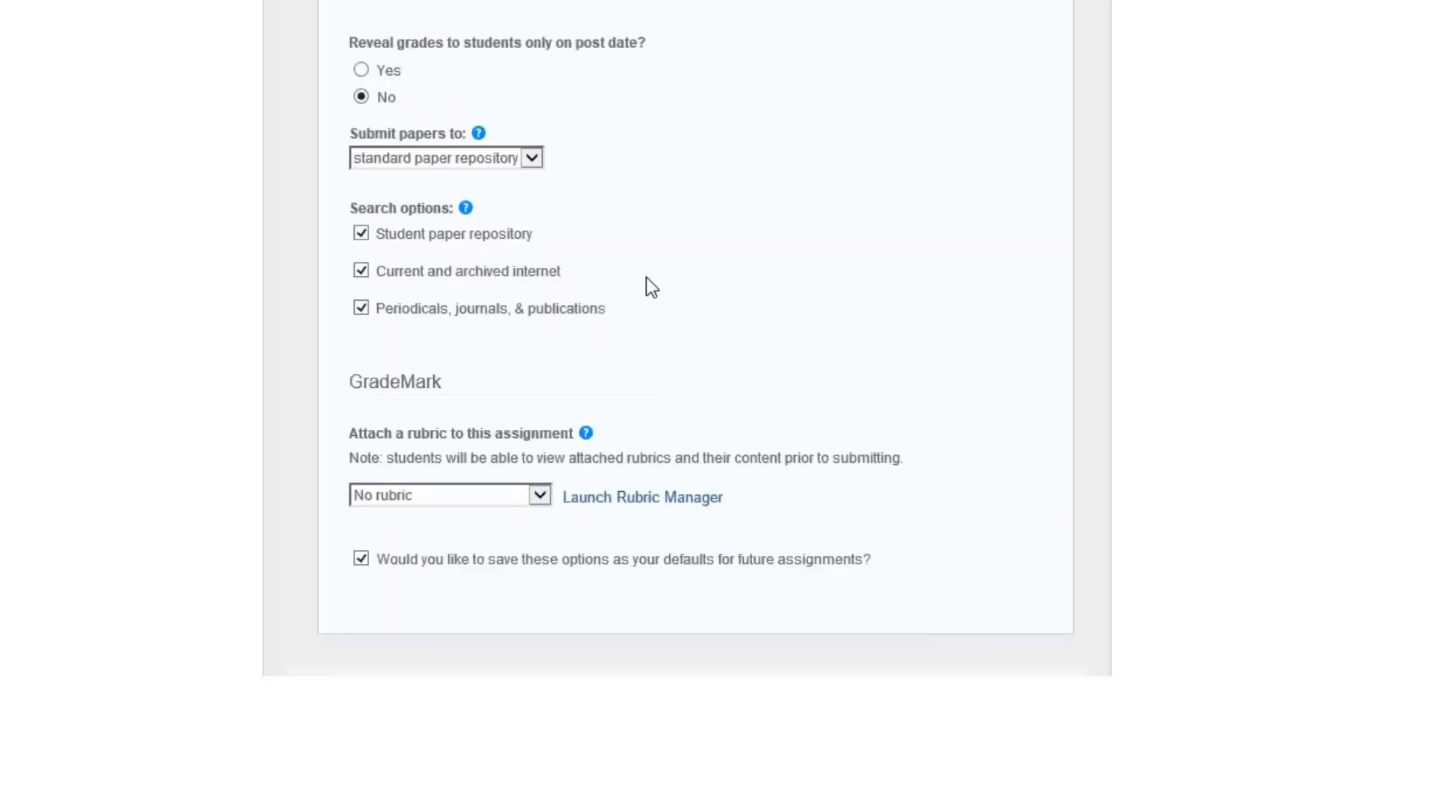
{"action": "scroll", "coordinate": [635, 274], "scroll_direction": "down", "scroll_amount": 2}
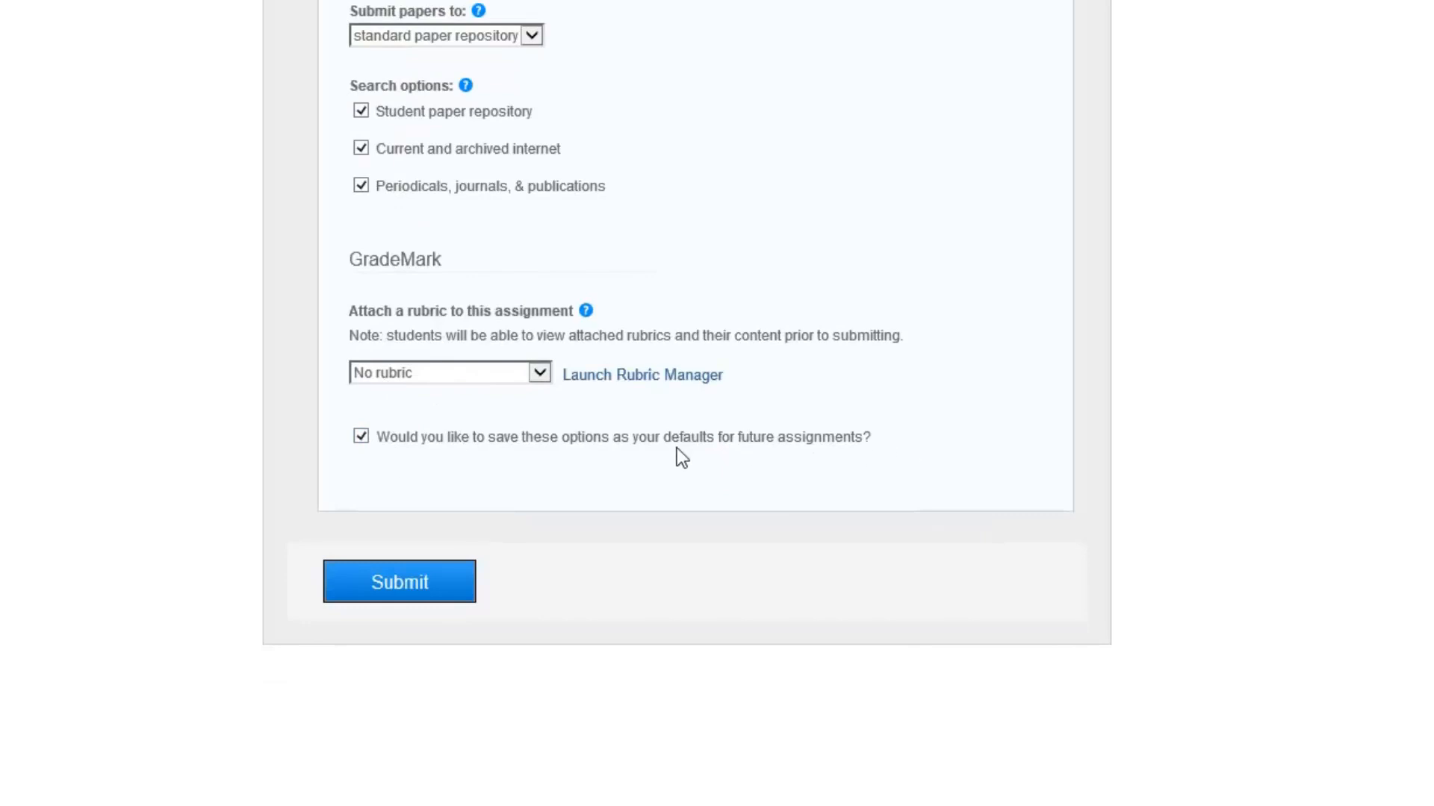
Submit the paper assignment and move Dissertation Final Submission to the first place in the Assessment content list.
{"action": "left_click", "coordinate": [392, 586]}
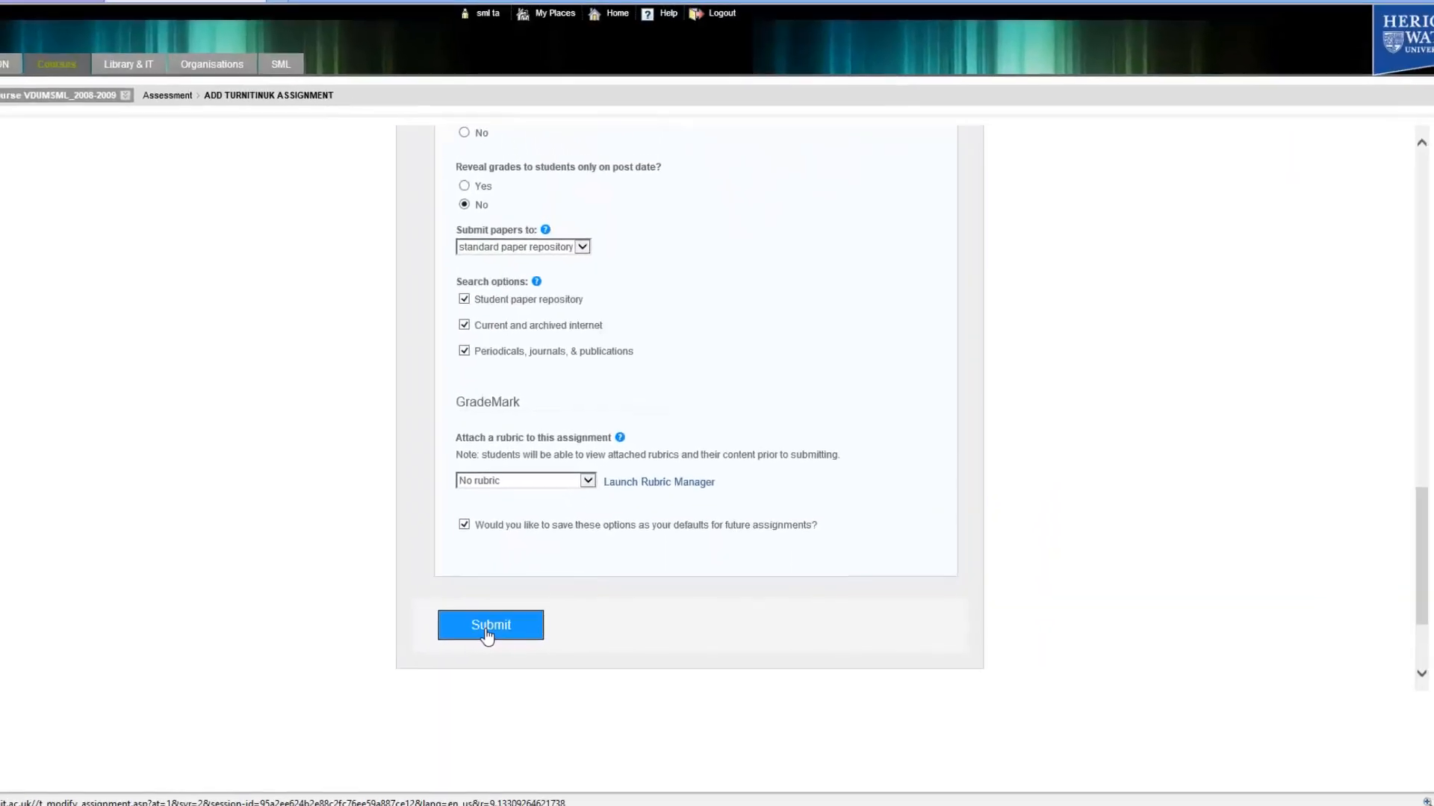
{"action": "left_click", "coordinate": [484, 631]}
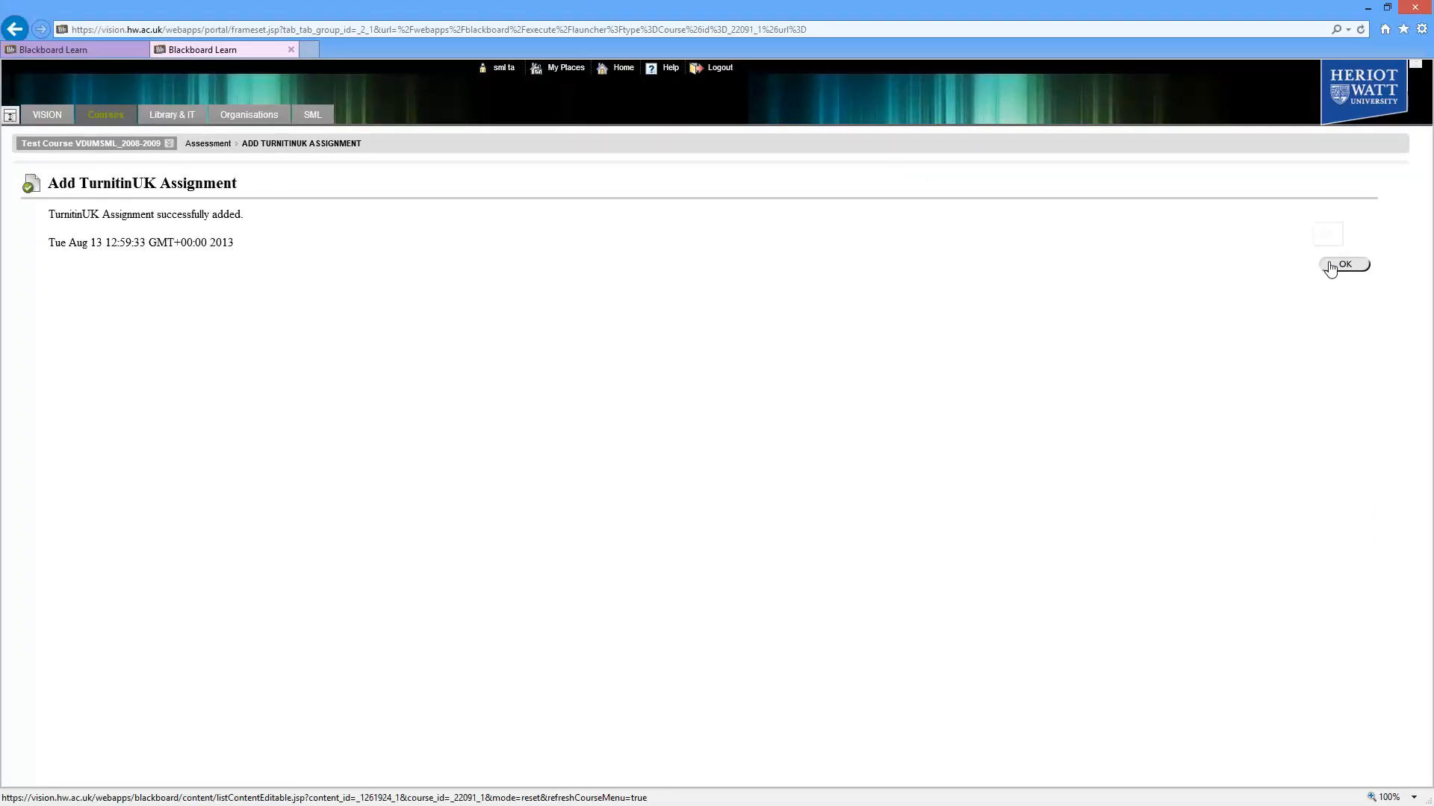
{"action": "left_click", "coordinate": [1330, 268]}
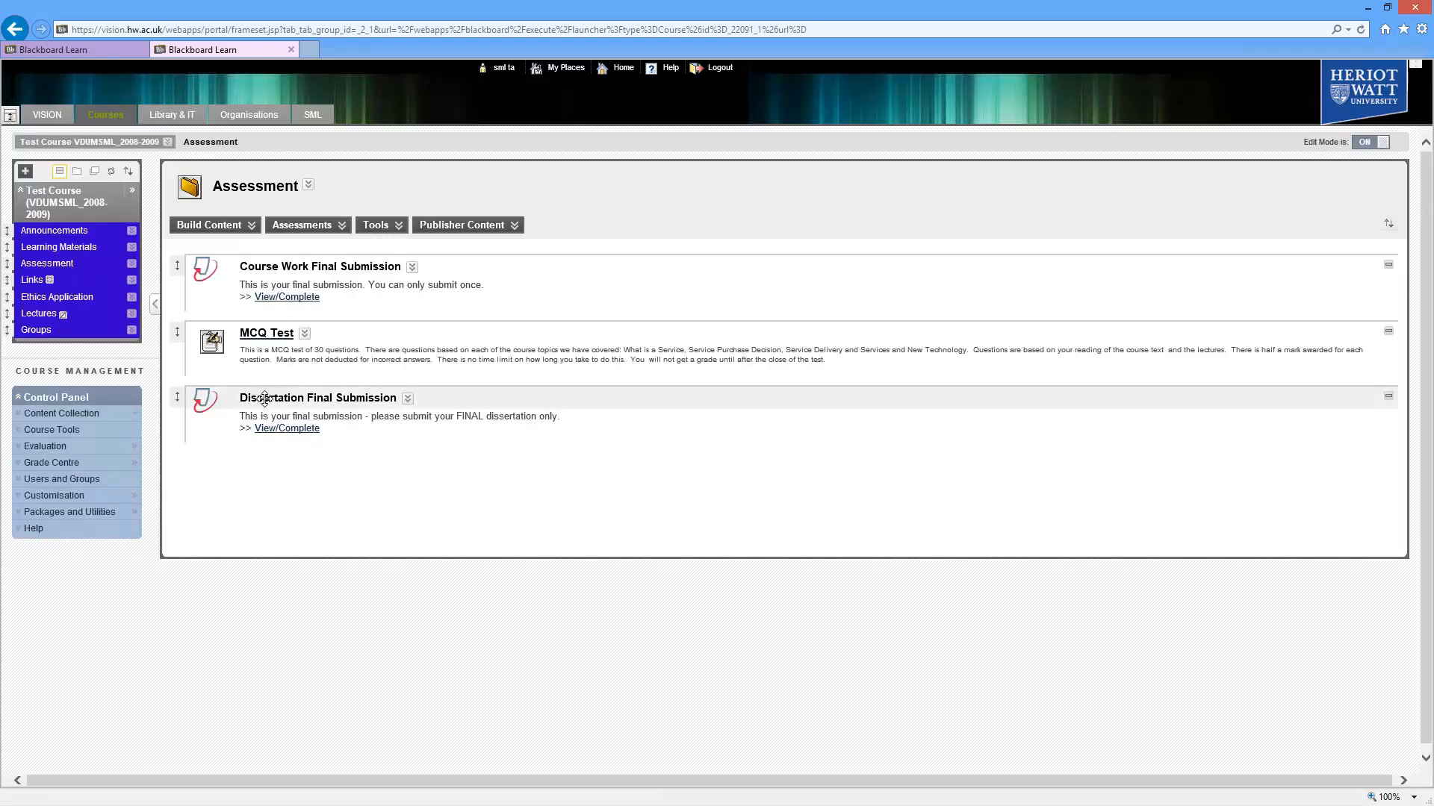
{"action": "left_click_drag", "start_coordinate": [176, 397], "coordinate": [183, 270]}
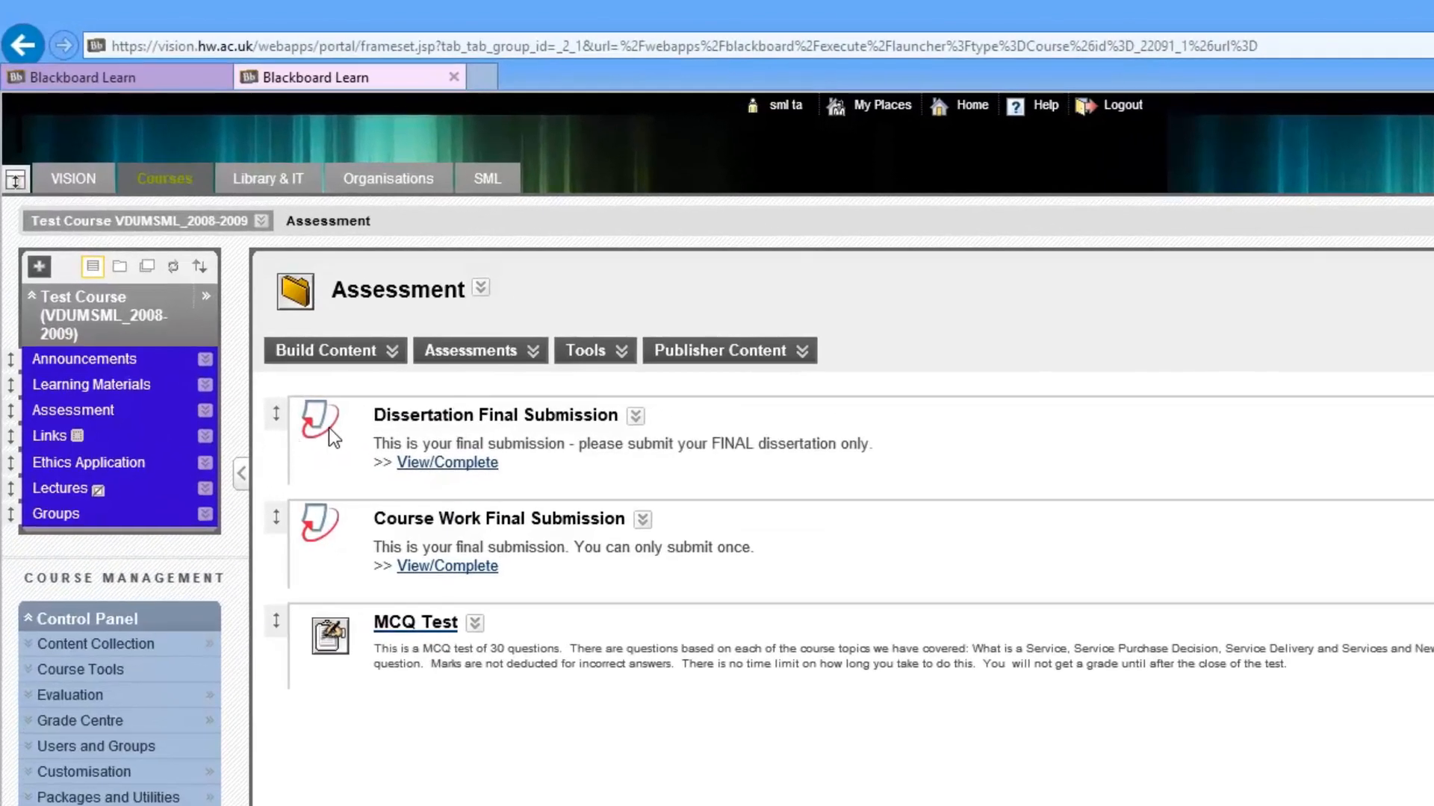
Start a new Turnitin Revision Assignment based on the Dissertation Final Submission paper assignment.
{"action": "left_click", "coordinate": [471, 351]}
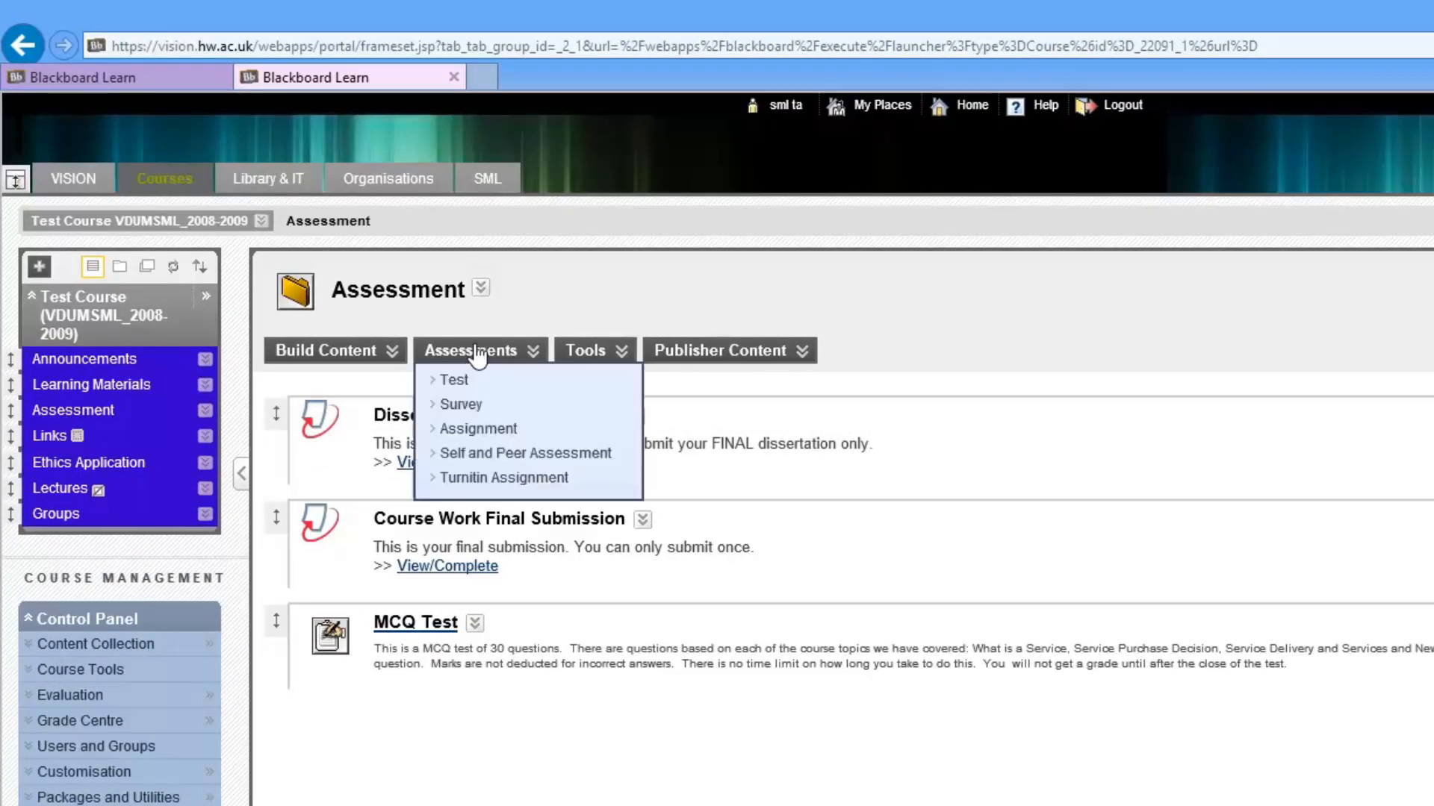
{"action": "left_click", "coordinate": [478, 477]}
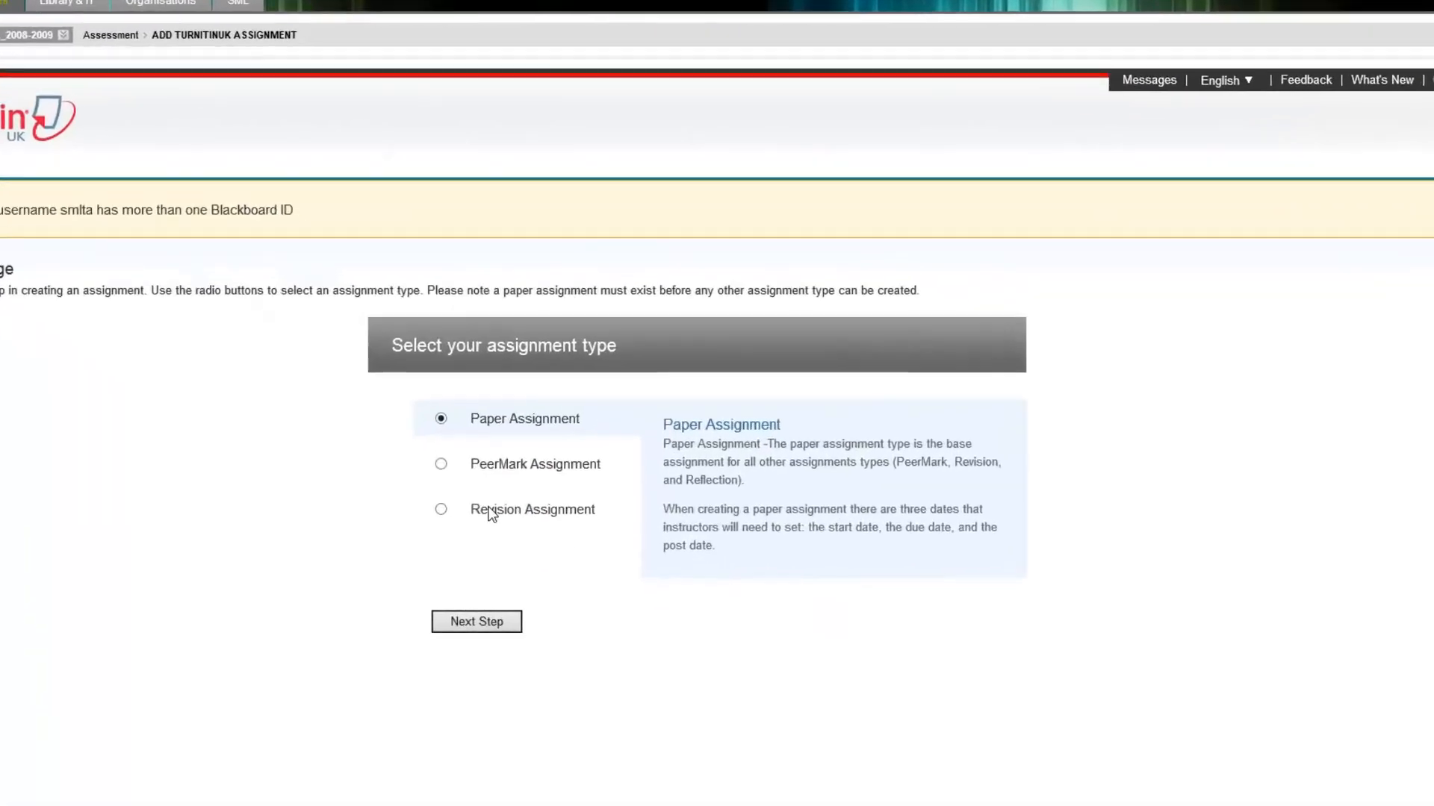
{"action": "left_click", "coordinate": [517, 535]}
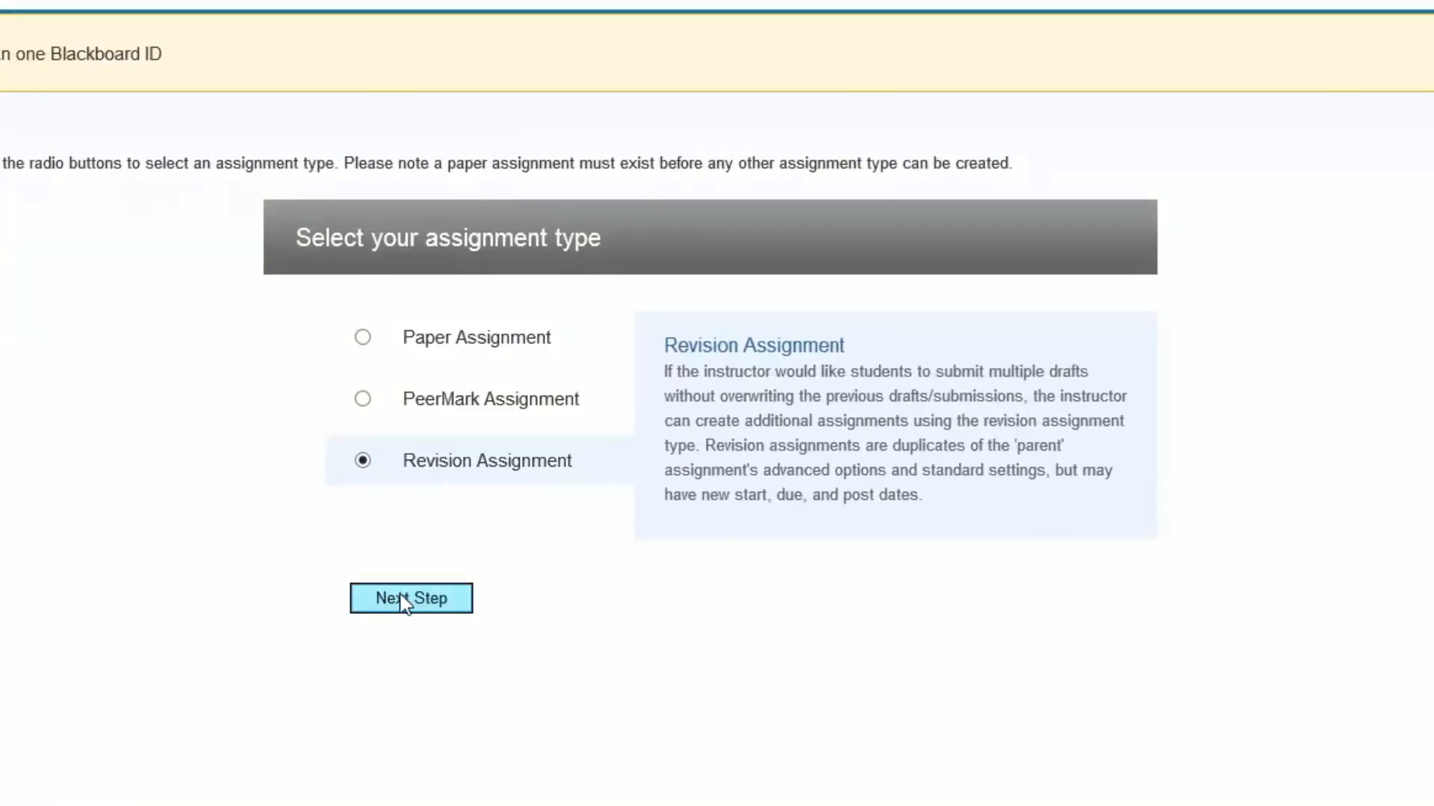
{"action": "left_click", "coordinate": [403, 599]}
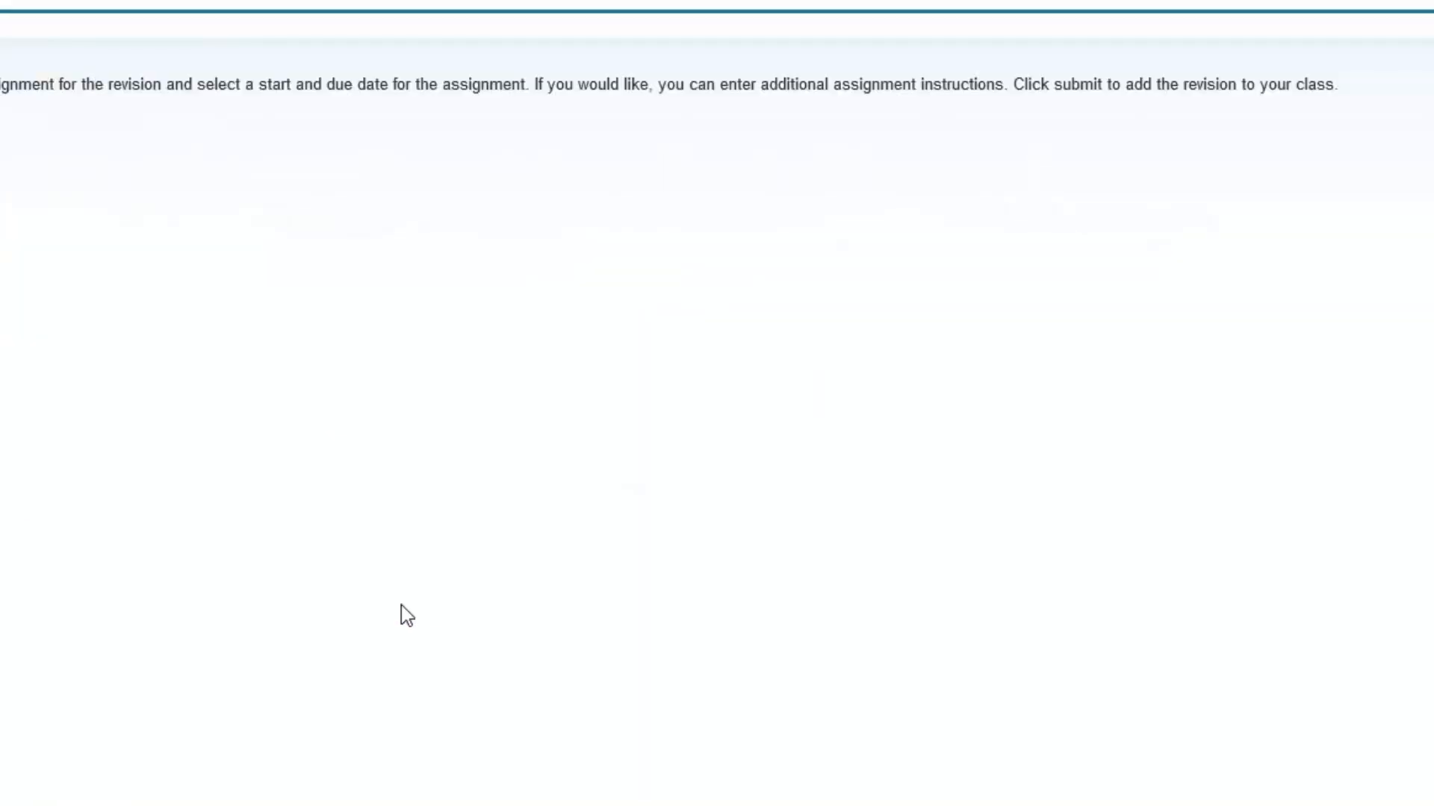
{"action": "scroll", "coordinate": [291, 335], "scroll_direction": "down", "scroll_amount": 3}
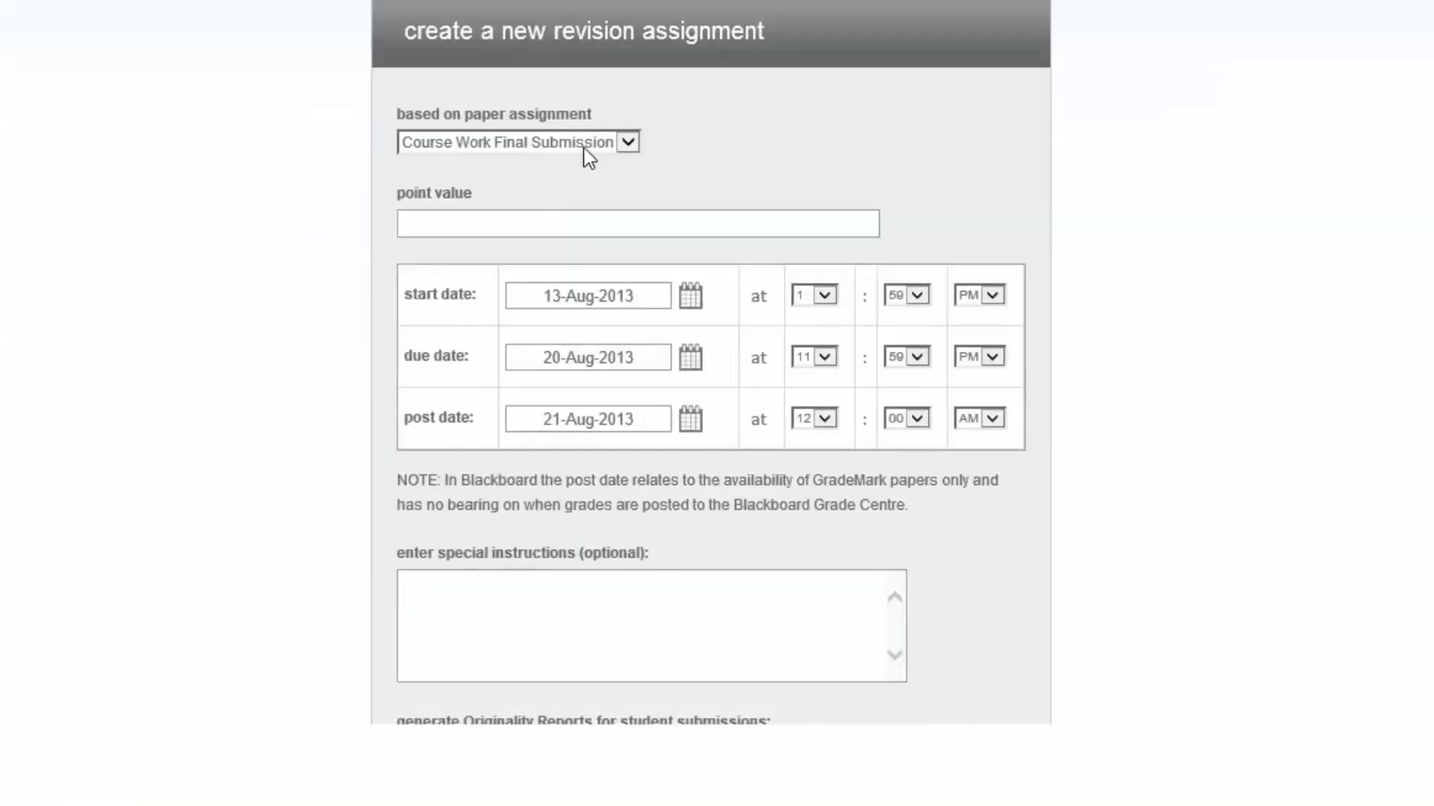
{"action": "left_click", "coordinate": [628, 143]}
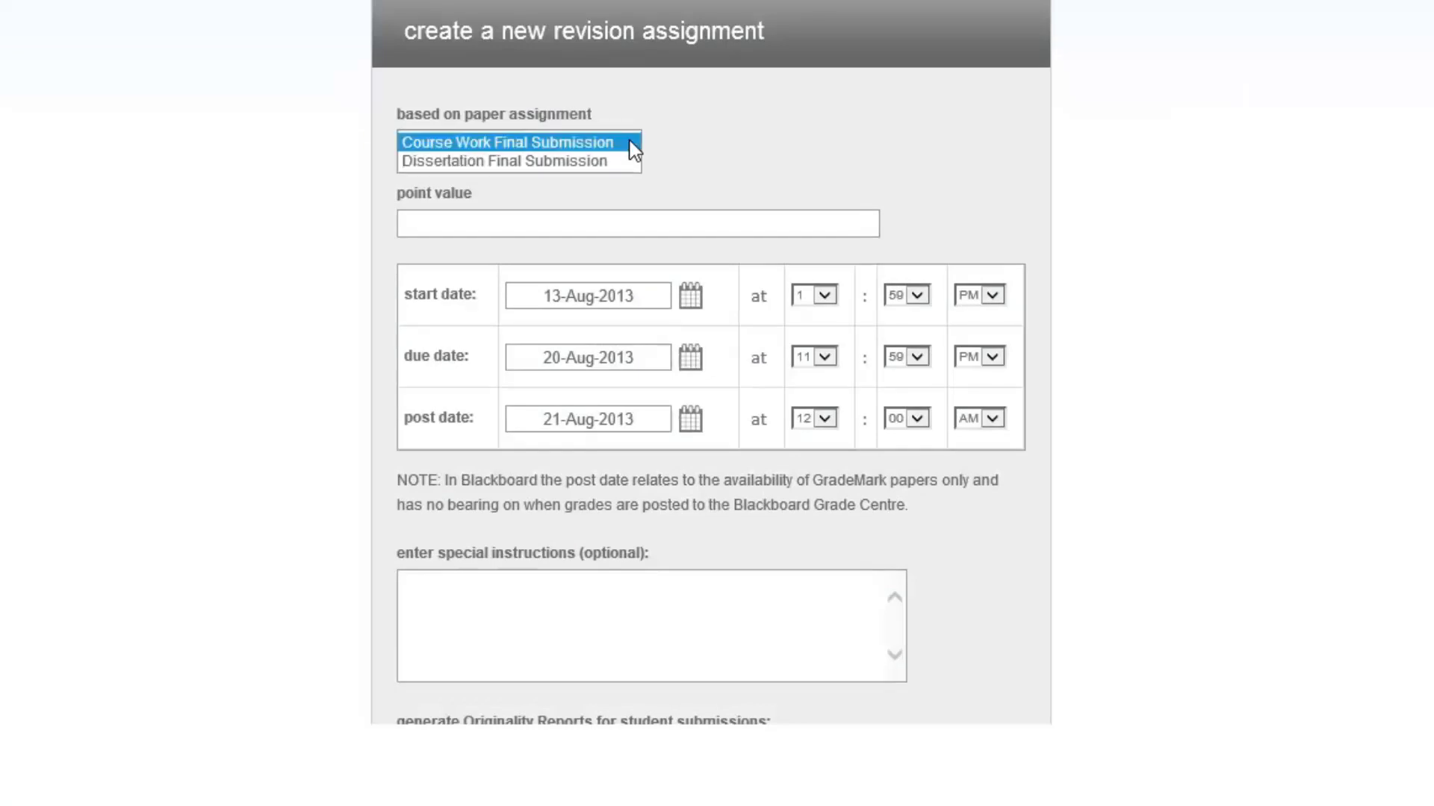
{"action": "left_click", "coordinate": [593, 162]}
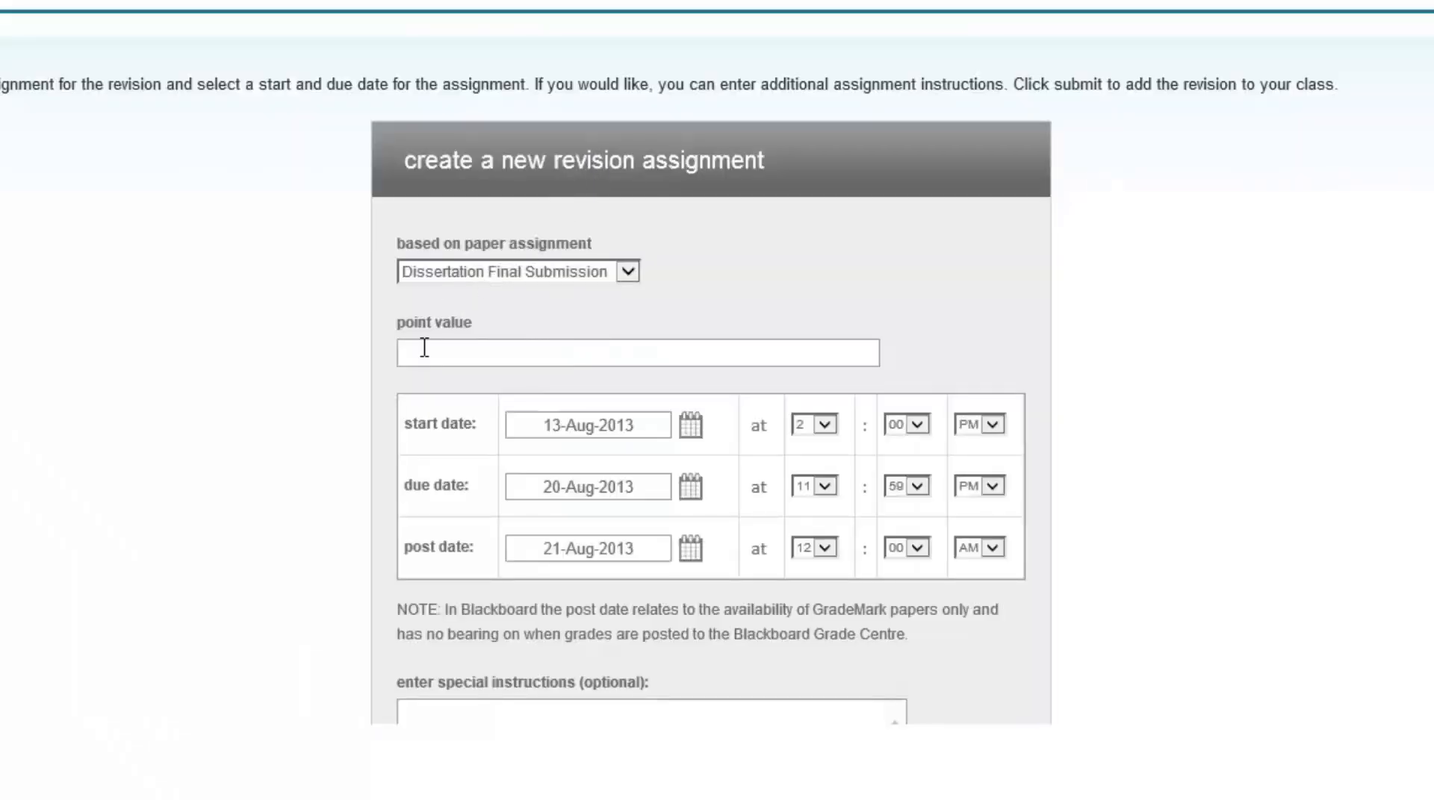
Set the hour of the revision assignment's start date to 1.
{"action": "scroll", "coordinate": [360, 270], "scroll_direction": "down", "scroll_amount": 2}
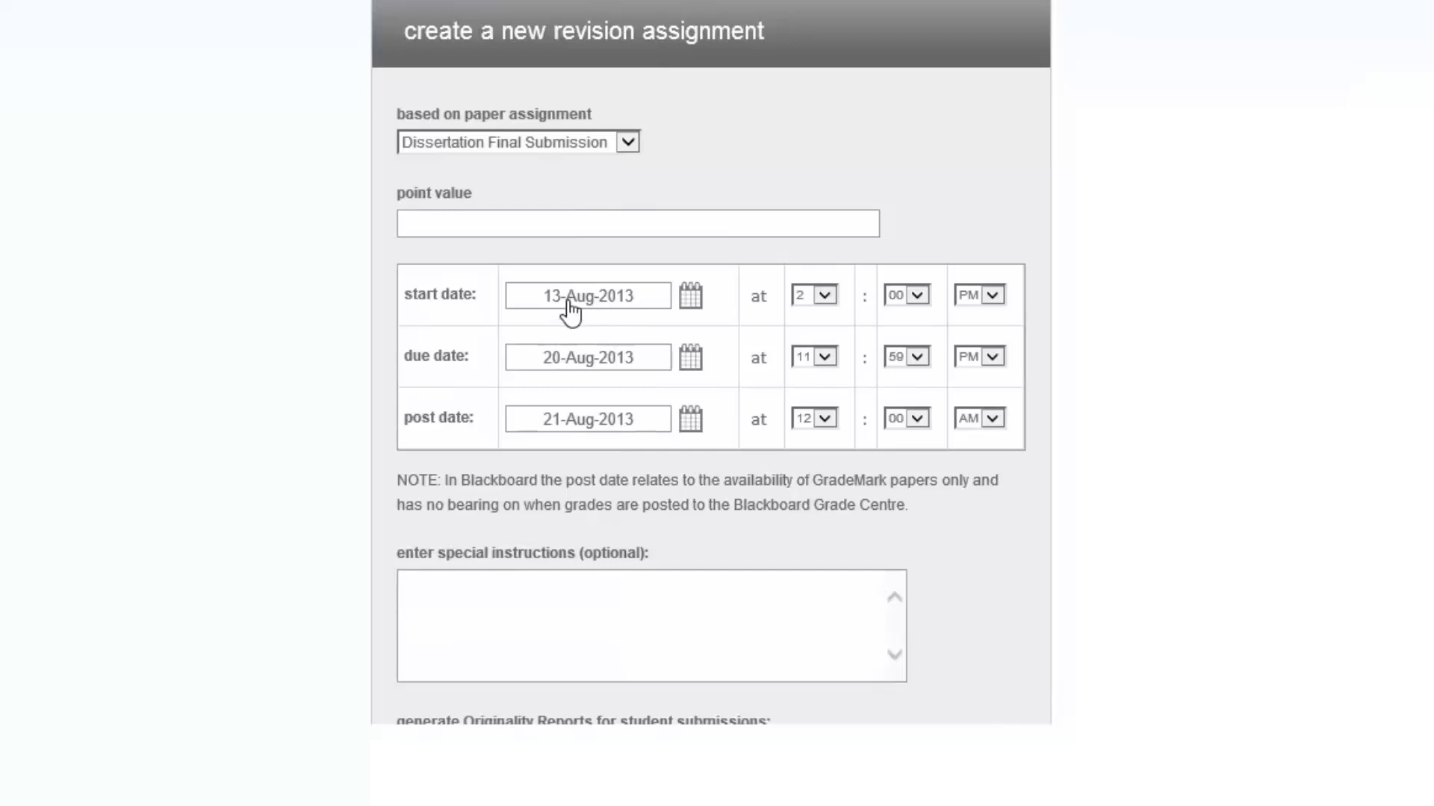
{"action": "left_click", "coordinate": [692, 300]}
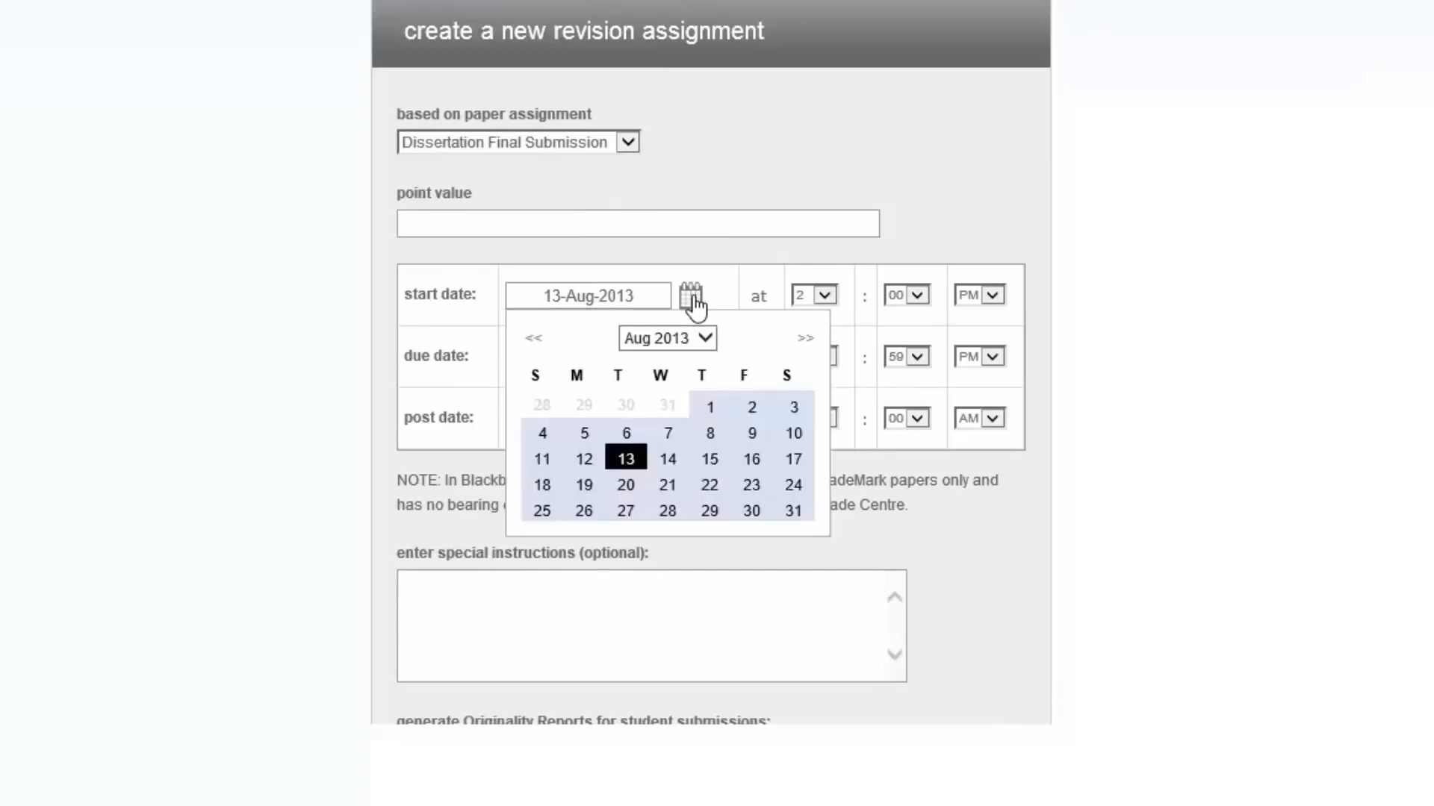
{"action": "left_click", "coordinate": [651, 270]}
{"action": "left_click", "coordinate": [817, 294]}
{"action": "left_click", "coordinate": [812, 284]}
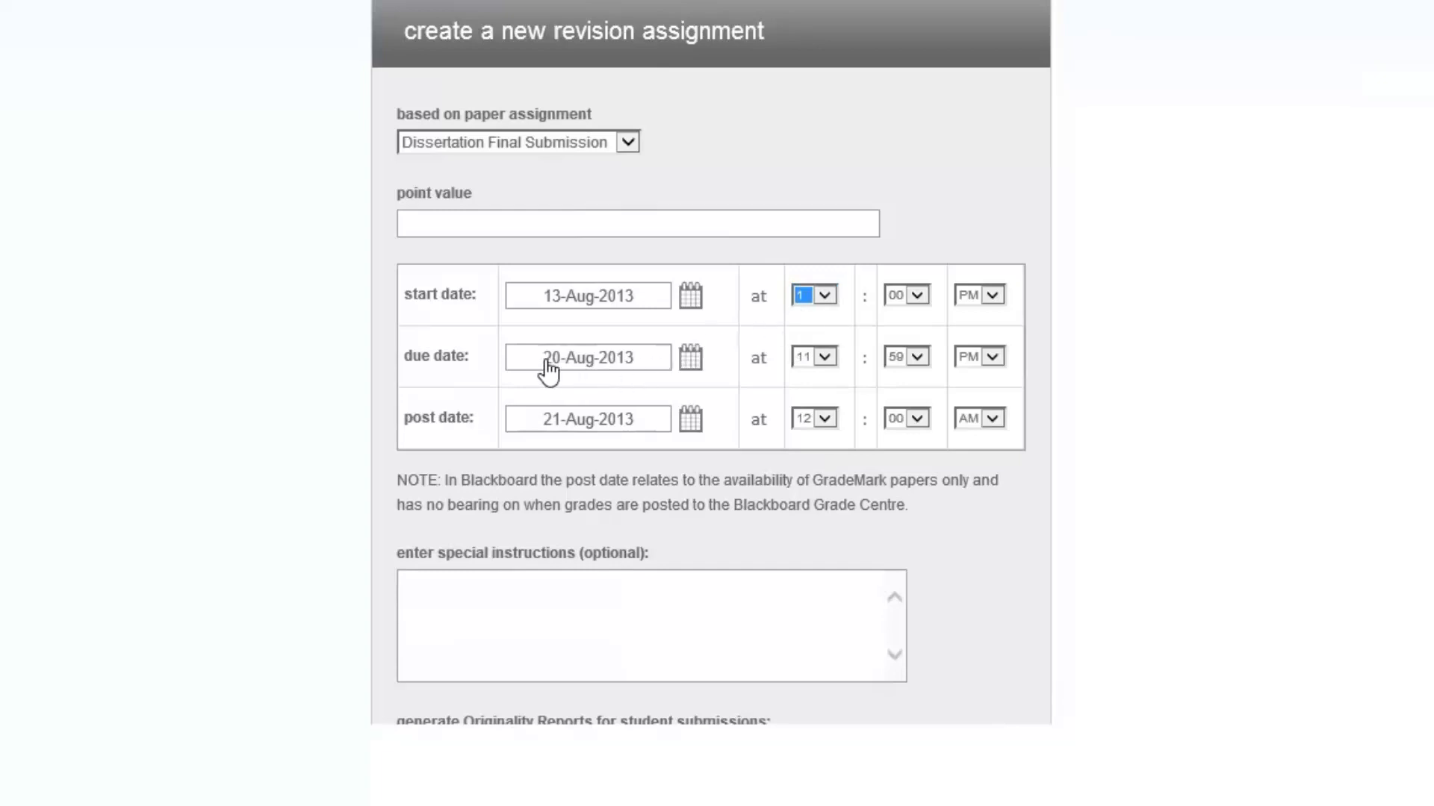
Set the revision assignment's due date to 28-Aug-2013 at 3:00 PM.
{"action": "left_click", "coordinate": [692, 360]}
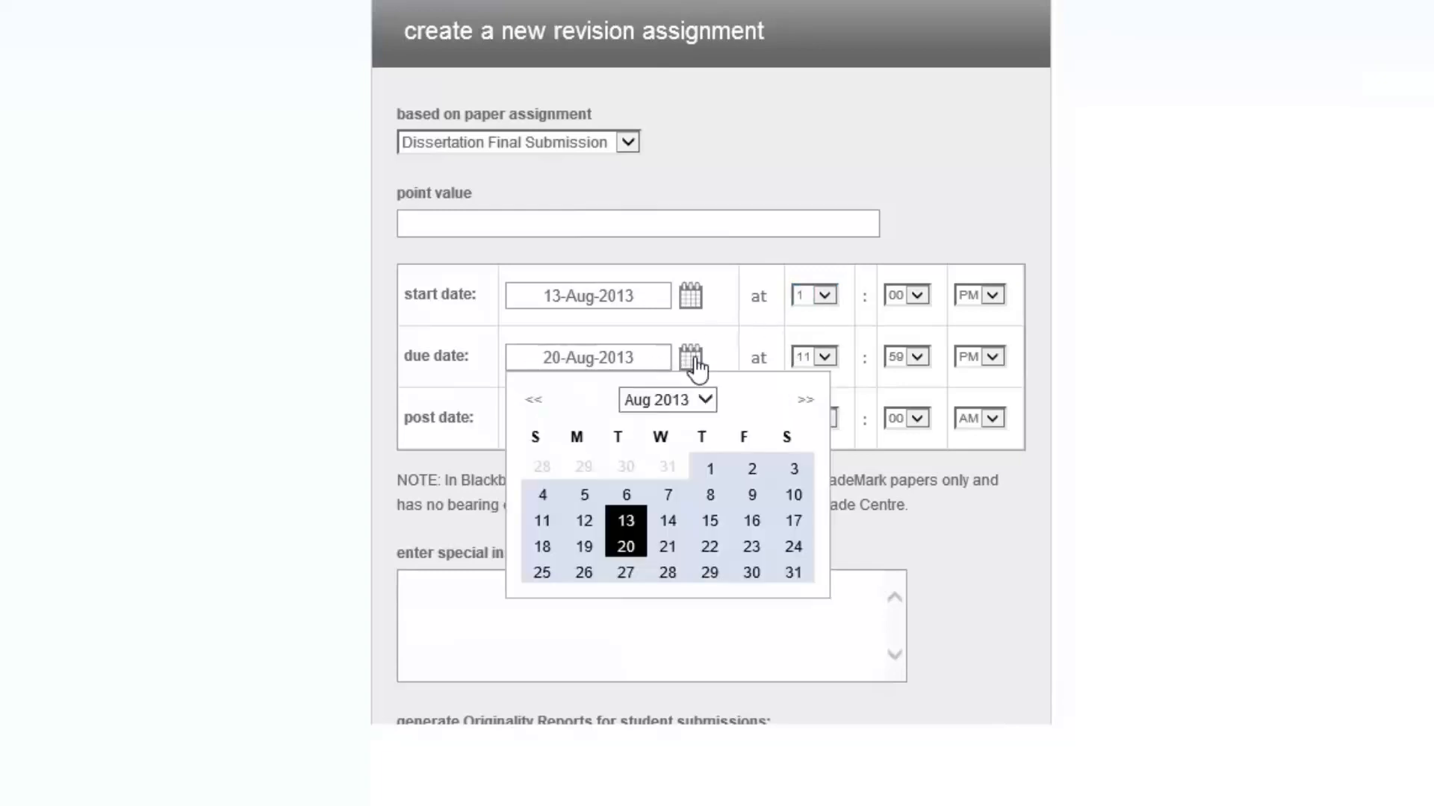
{"action": "left_click", "coordinate": [670, 579]}
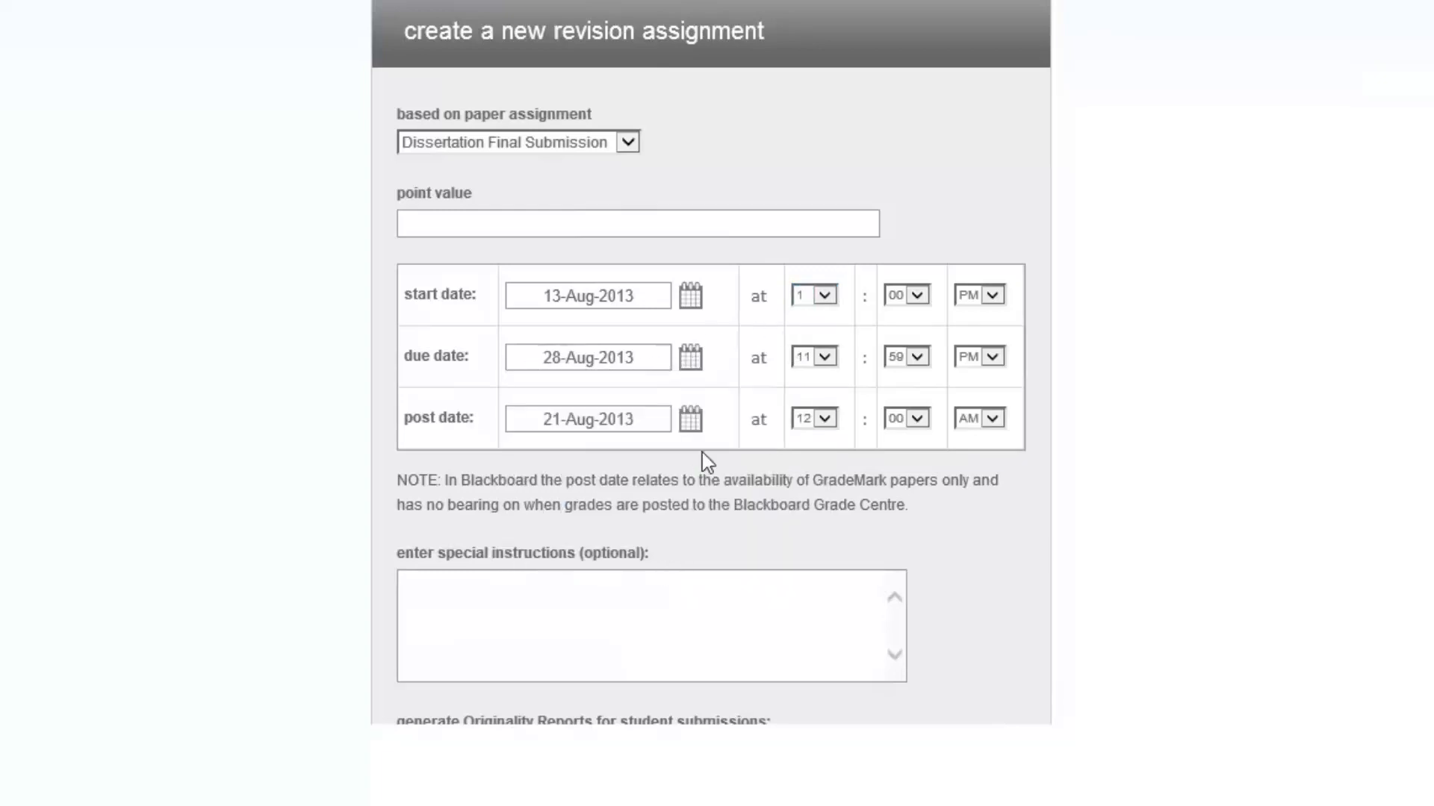
{"action": "left_click", "coordinate": [824, 358]}
{"action": "left_click", "coordinate": [818, 229]}
{"action": "left_click", "coordinate": [916, 360]}
{"action": "left_click_drag", "start_coordinate": [922, 294], "coordinate": [932, 3]}
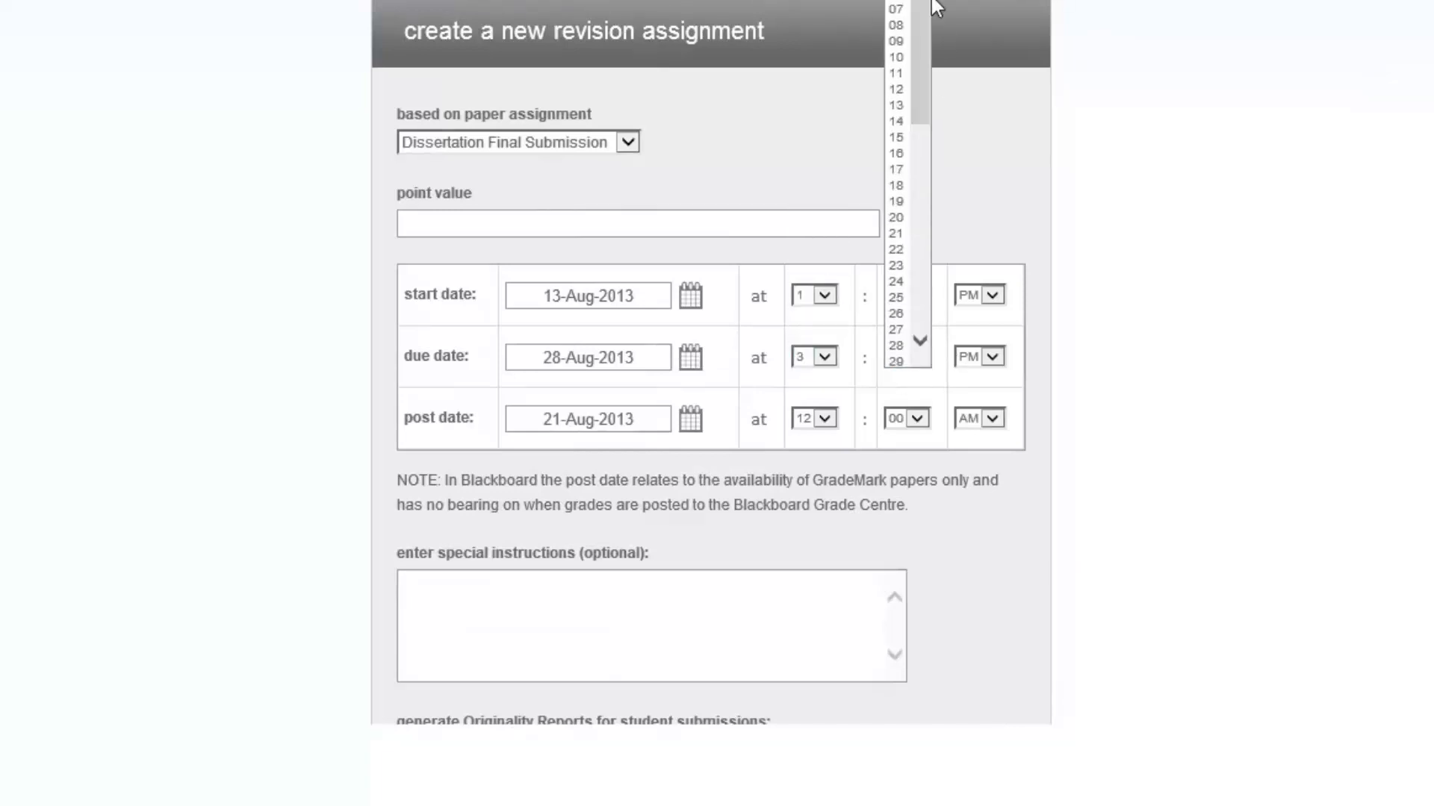
{"action": "left_click", "coordinate": [895, 0]}
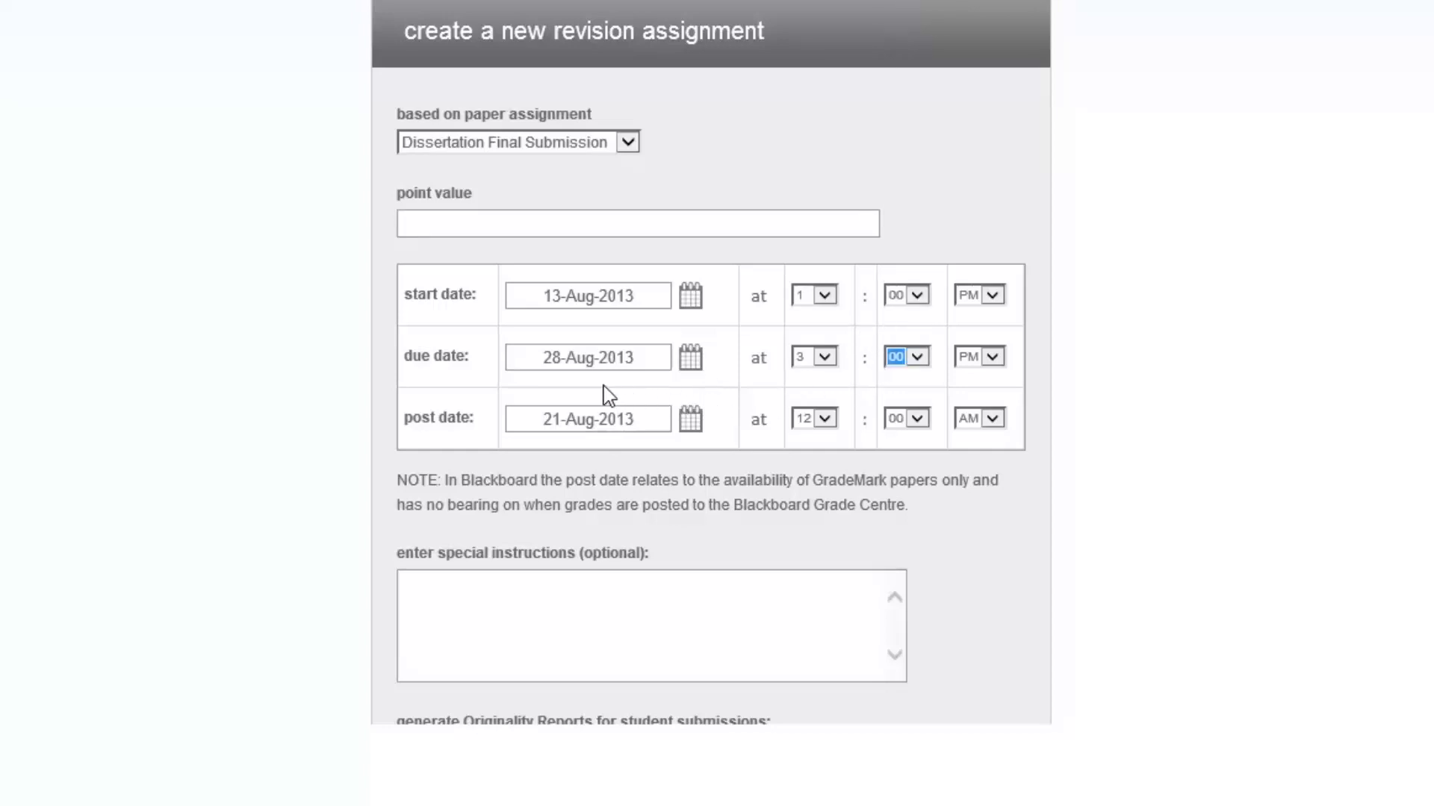
Set the revision's post date to 03-Sep-2013 and enter the special instructions "This is DRAFT.".
{"action": "left_click", "coordinate": [555, 423]}
{"action": "left_click", "coordinate": [804, 461]}
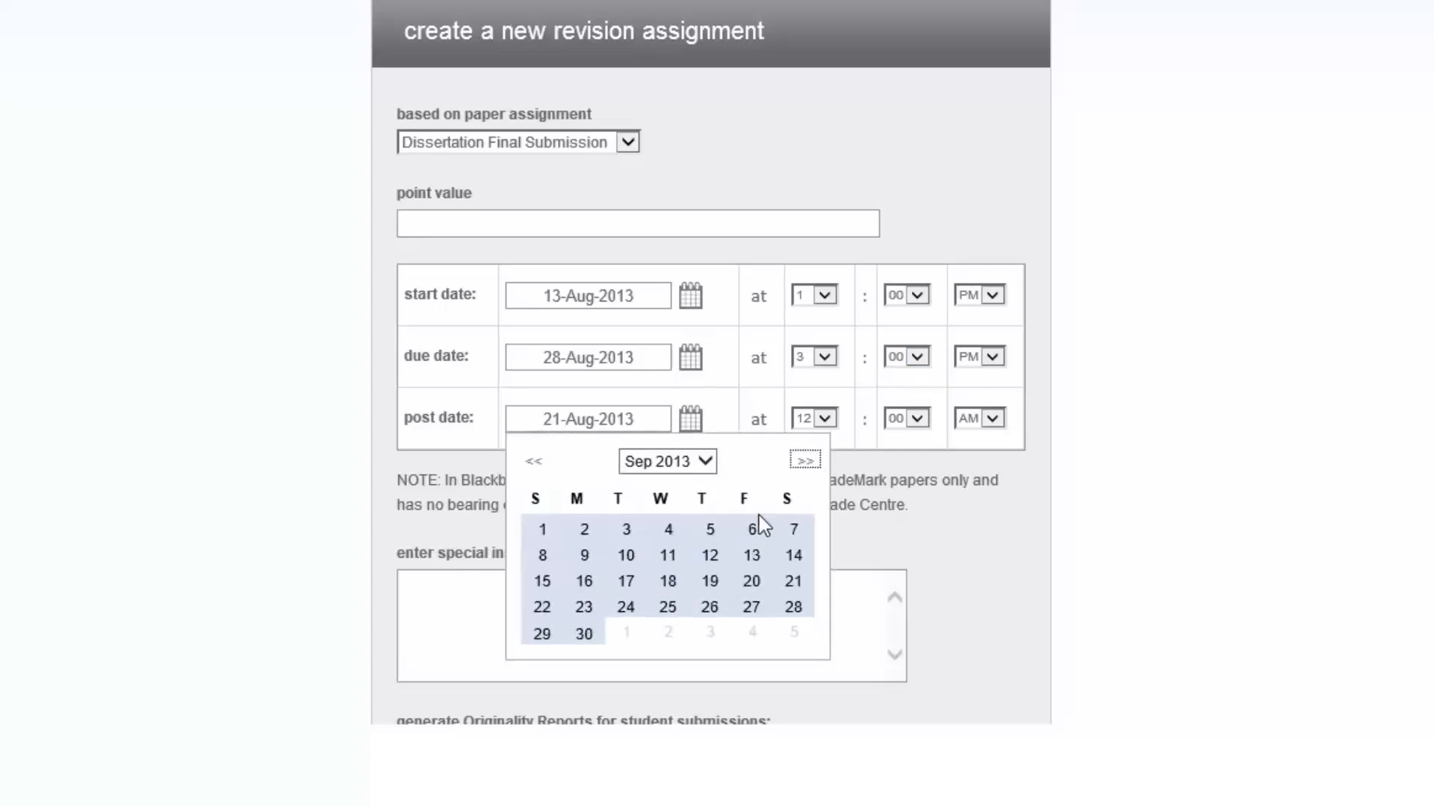
{"action": "left_click", "coordinate": [626, 551]}
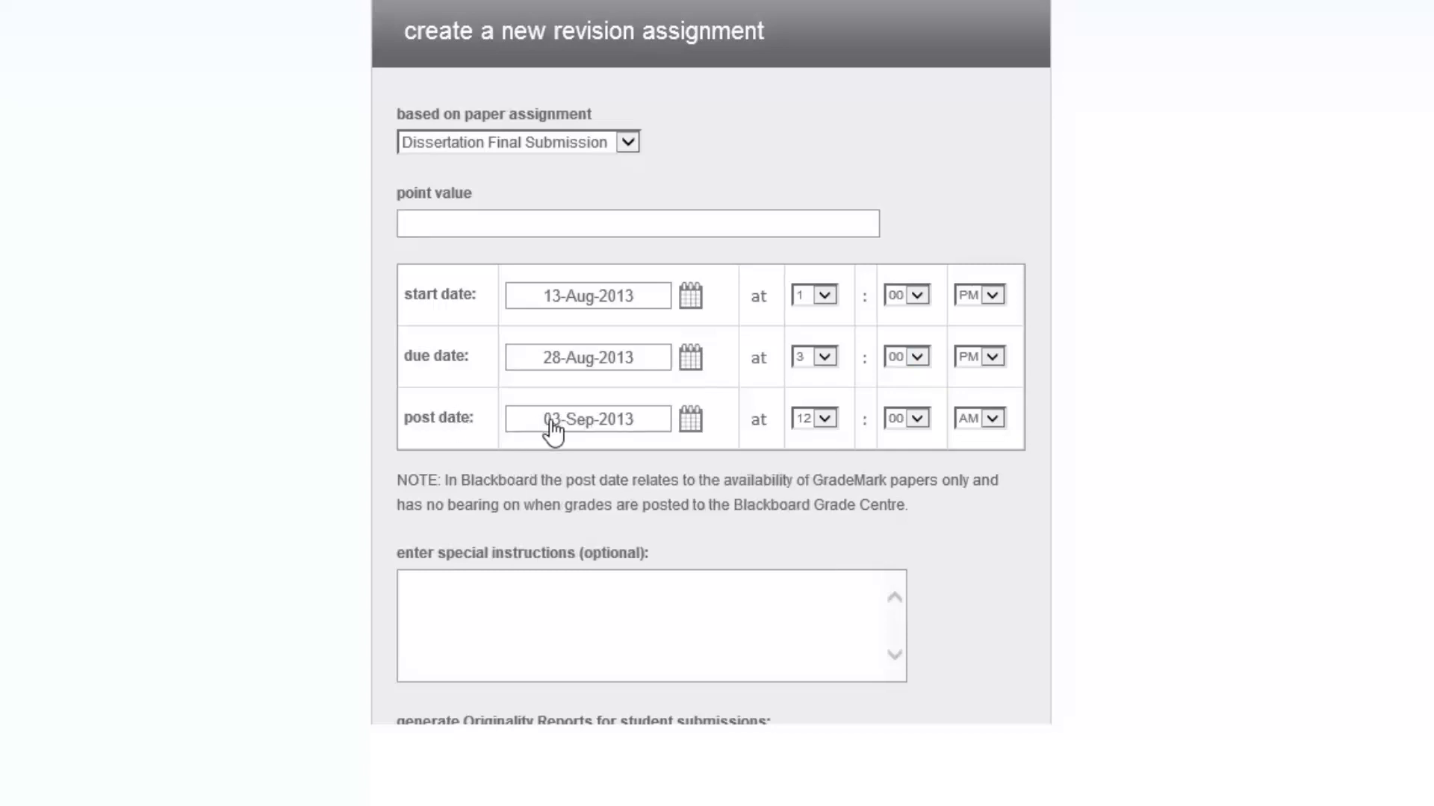
{"action": "left_click", "coordinate": [521, 616]}
{"action": "type", "text": "This is DRAFT."}
Set Originality Report generation for the revision to "immediately (can overwrite reports until due date)".
{"action": "scroll", "coordinate": [1108, 433], "scroll_direction": "down", "scroll_amount": 2}
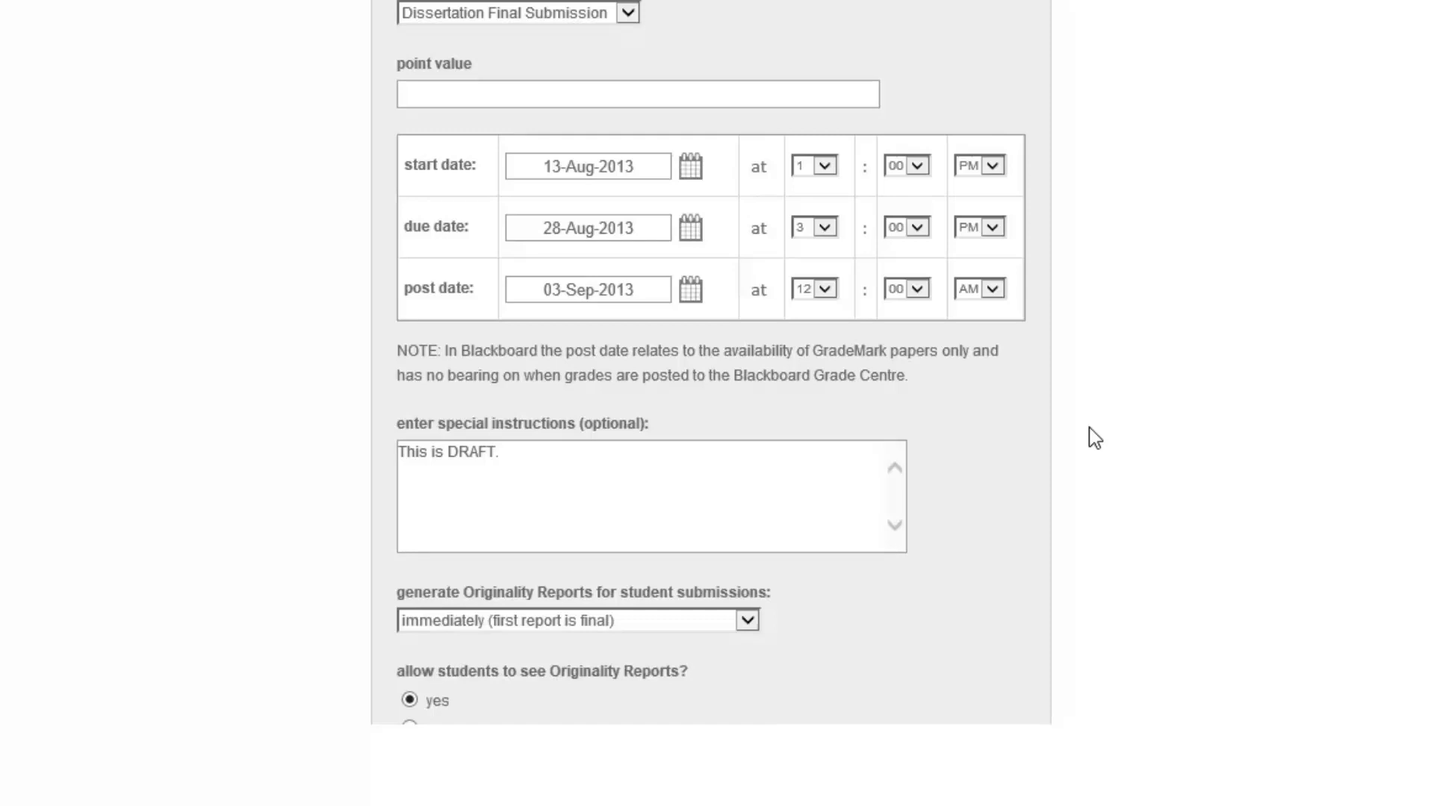
{"action": "scroll", "coordinate": [1122, 460], "scroll_direction": "down", "scroll_amount": 2}
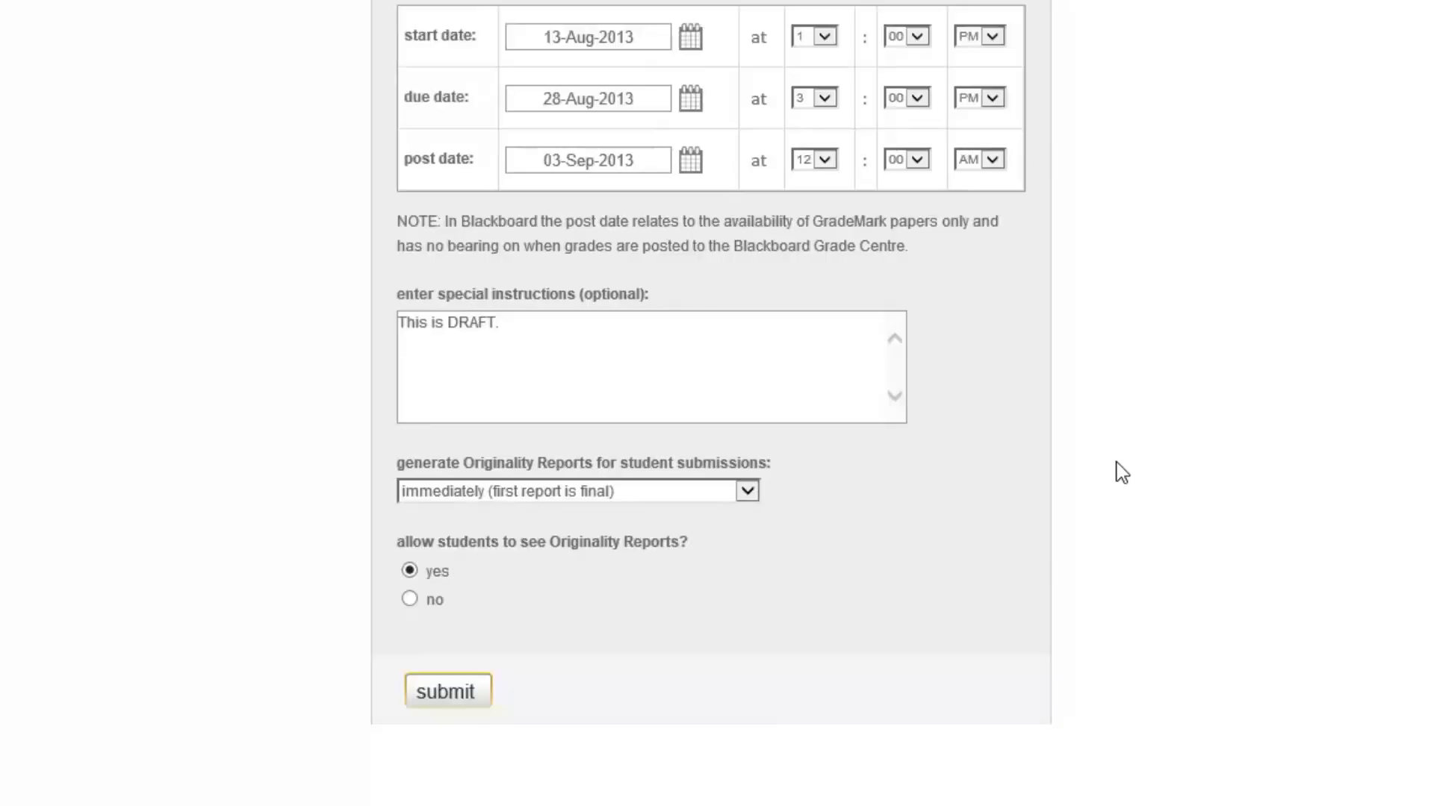
{"action": "left_click", "coordinate": [688, 492]}
{"action": "left_click", "coordinate": [656, 513]}
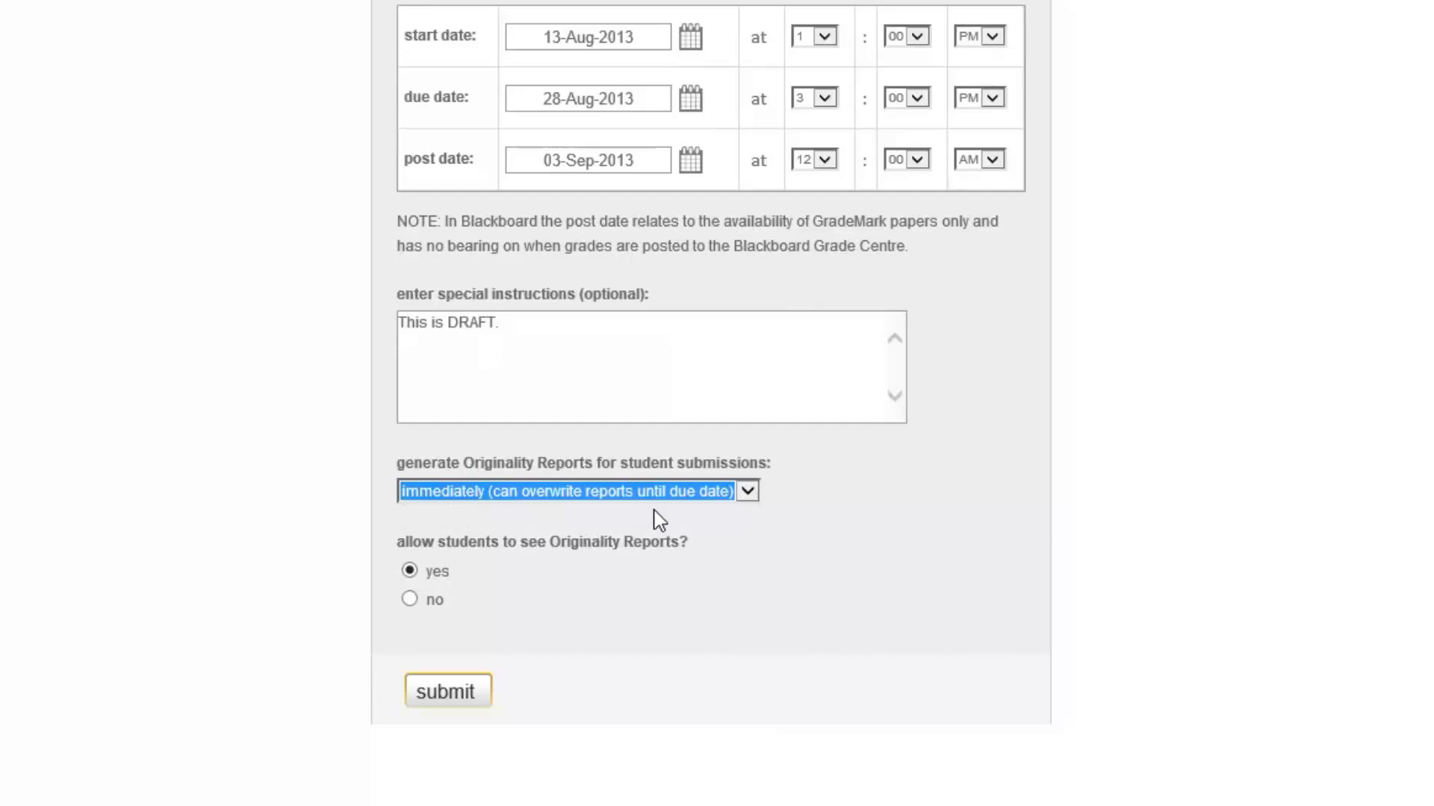
Submit the revision assignment and move Dissertation Final Submission: Revision 1 directly below Dissertation Final Submission in the Assessment list.
{"action": "scroll", "coordinate": [657, 519], "scroll_direction": "down", "scroll_amount": 3}
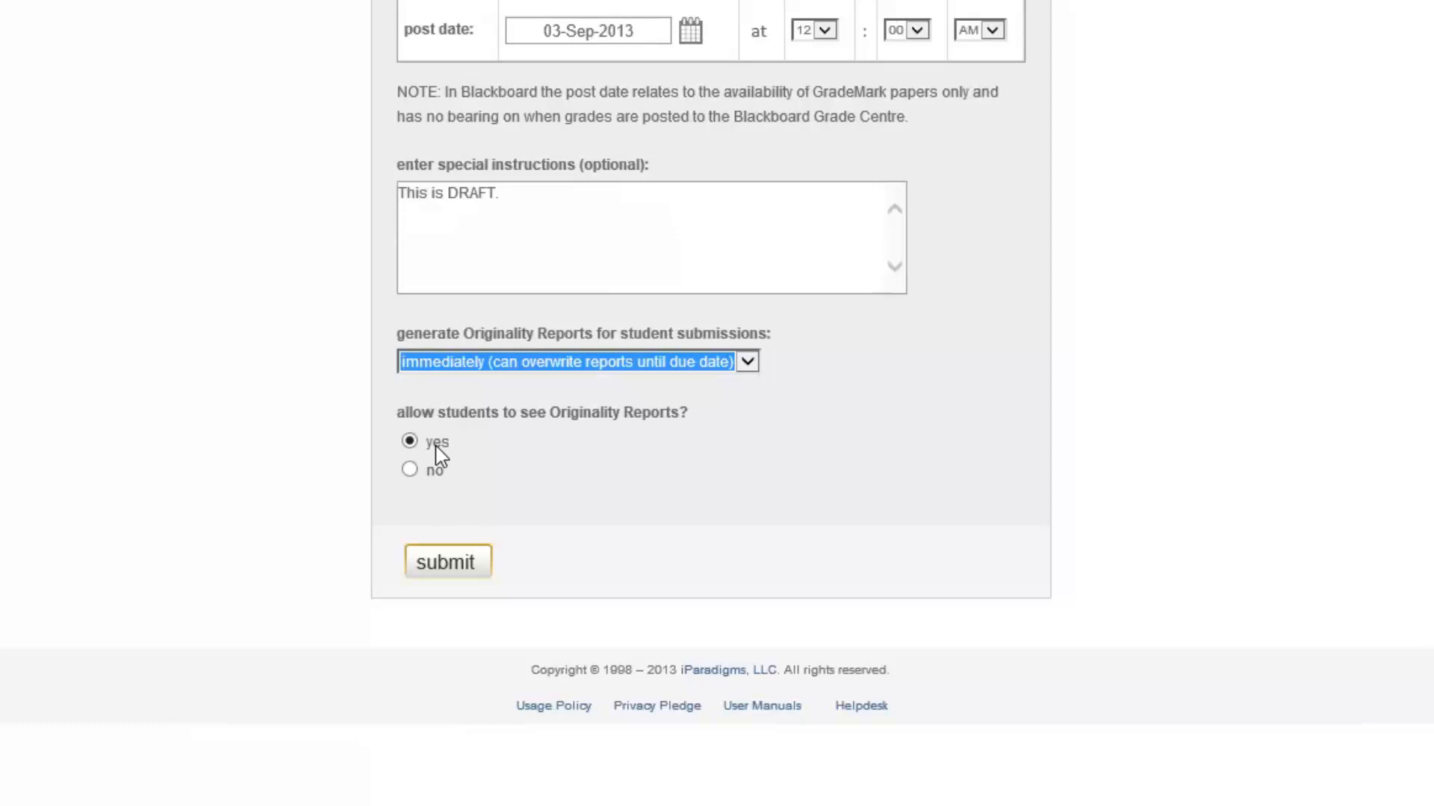
{"action": "left_click", "coordinate": [431, 586]}
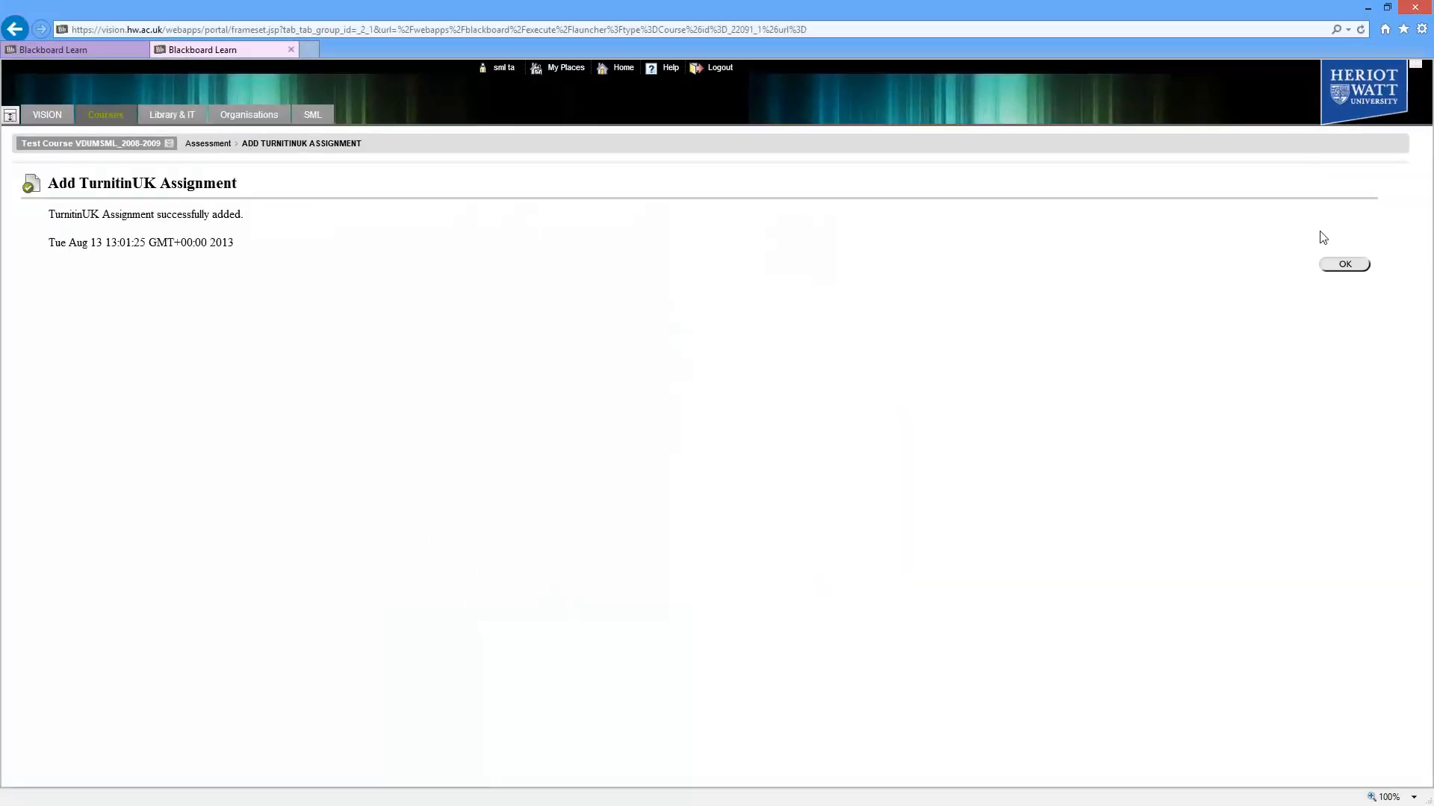
{"action": "left_click", "coordinate": [1341, 273]}
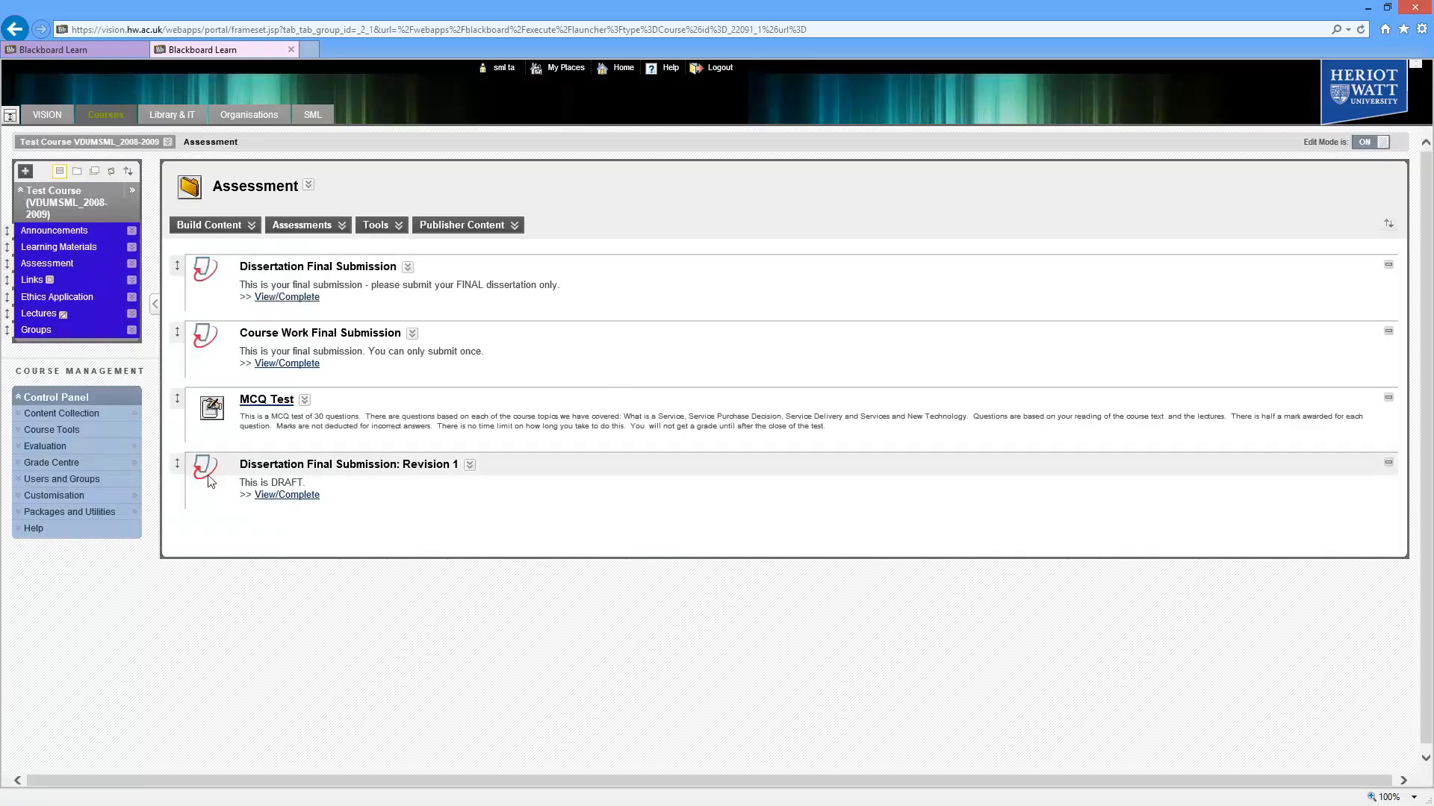
{"action": "left_click_drag", "start_coordinate": [177, 469], "coordinate": [179, 333]}
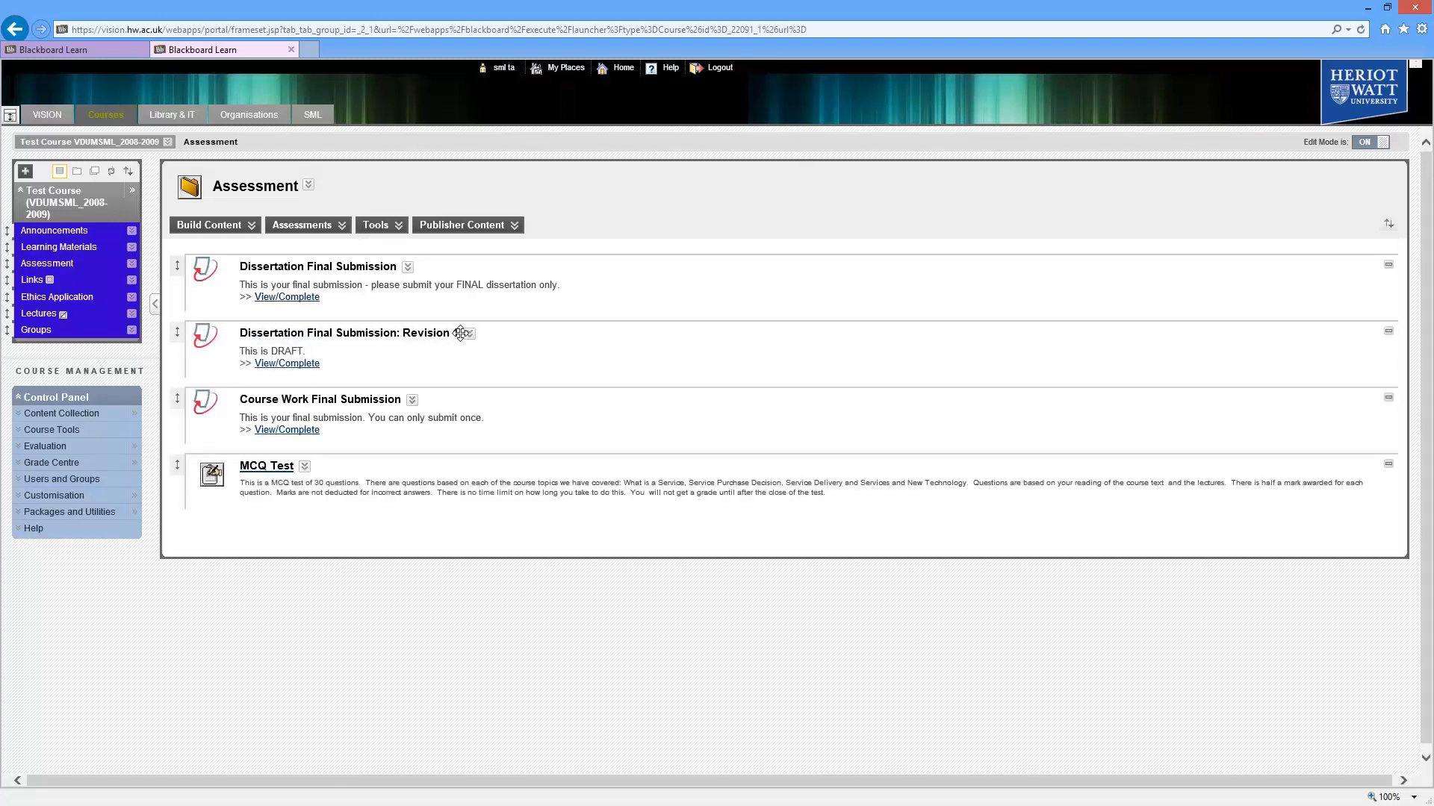